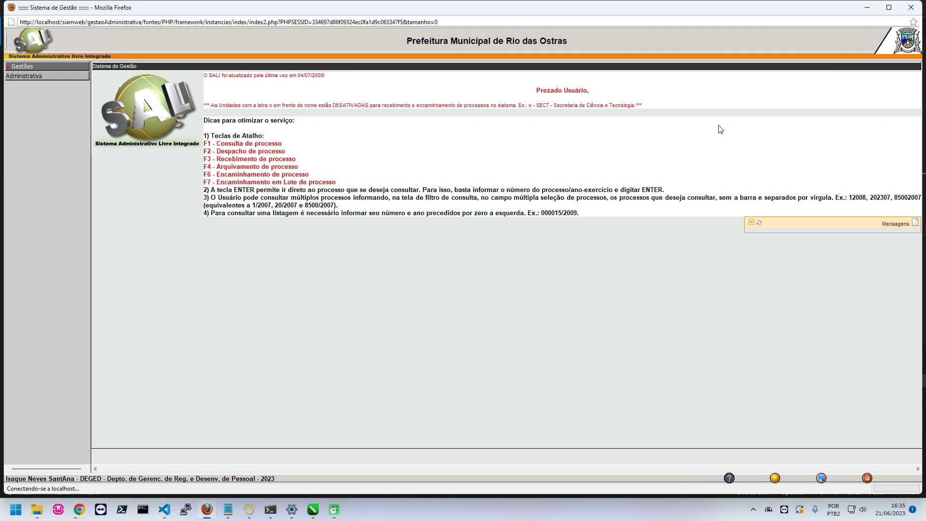
# Expand Administrativa > Protocolo > Processo in the left menu to list the process functions.
pyautogui.click(888, 7)
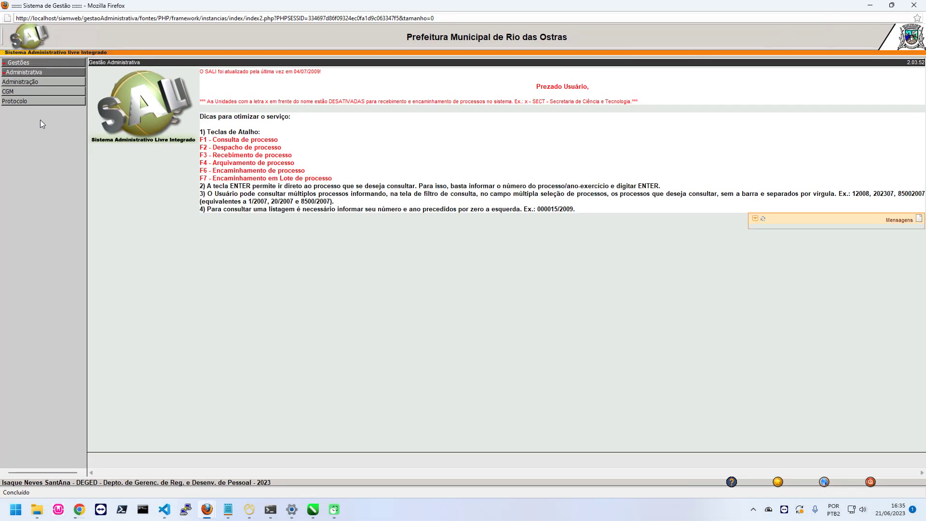
pyautogui.click(20, 101)
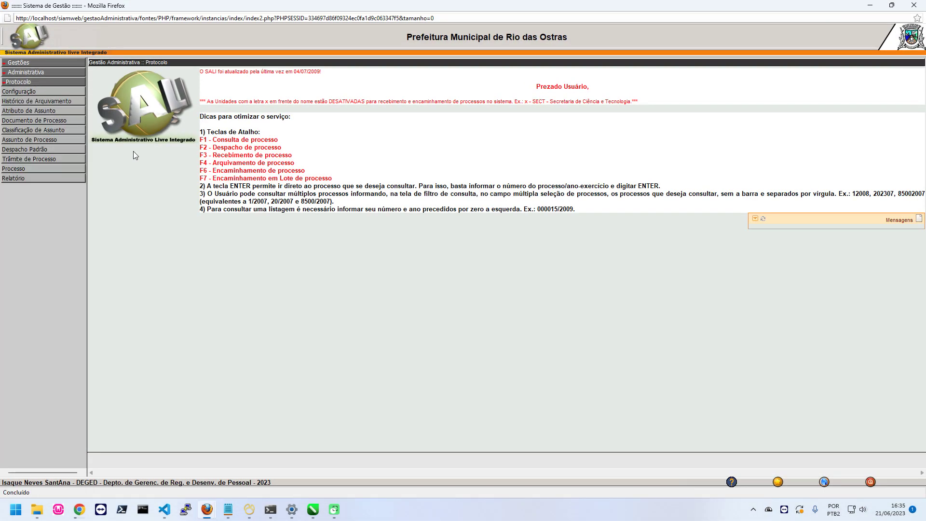
pyautogui.click(14, 168)
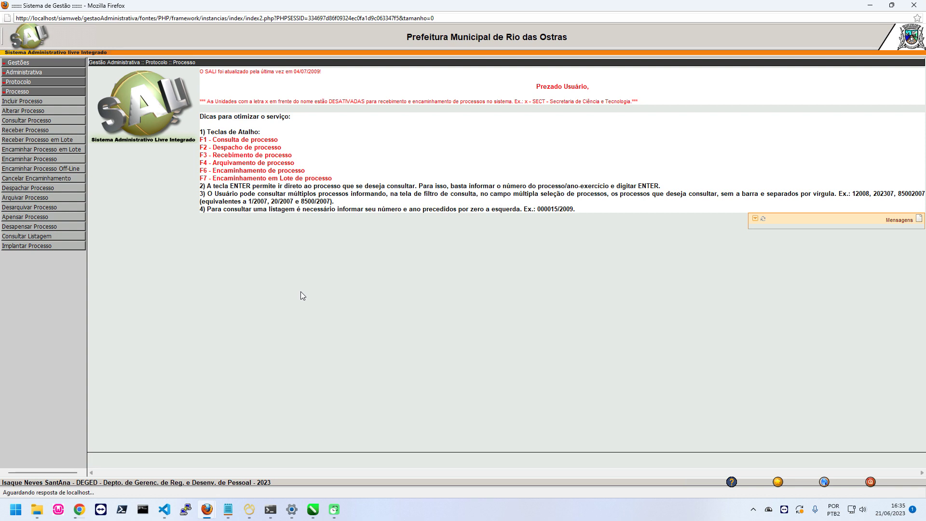
# Start a new process linked to CGM 10400 with subject Abono / Abono de Permanência.
pyautogui.click(363, 86)
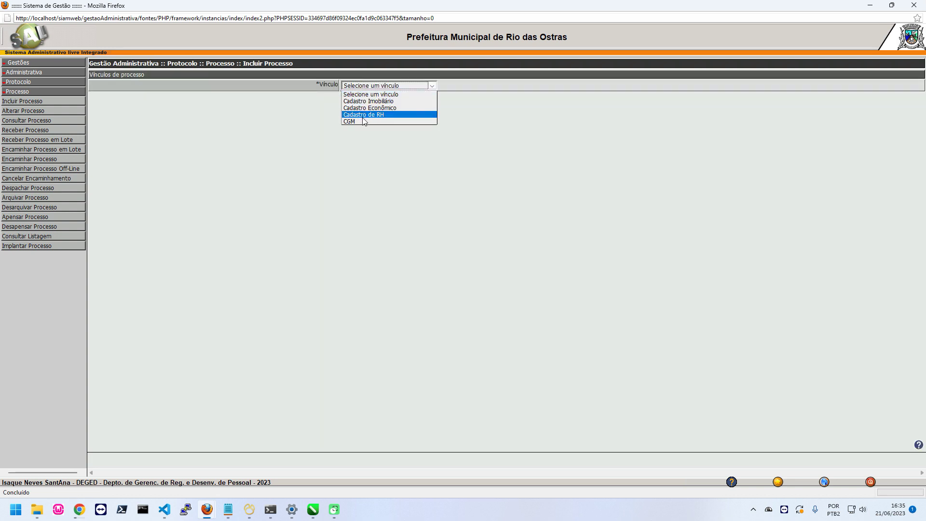
pyautogui.click(392, 121)
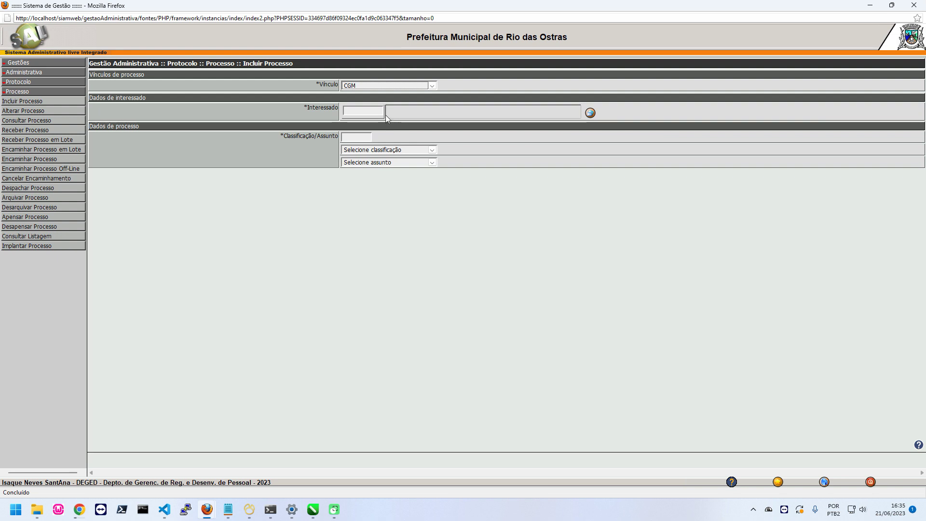
pyautogui.click(369, 111)
pyautogui.write('1')
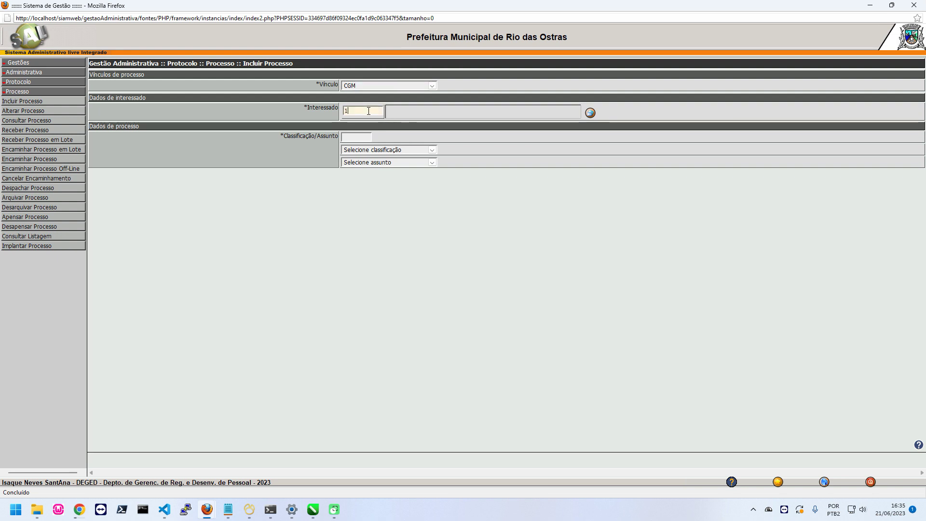
pyautogui.write('0400')
pyautogui.click(347, 149)
pyautogui.click(367, 166)
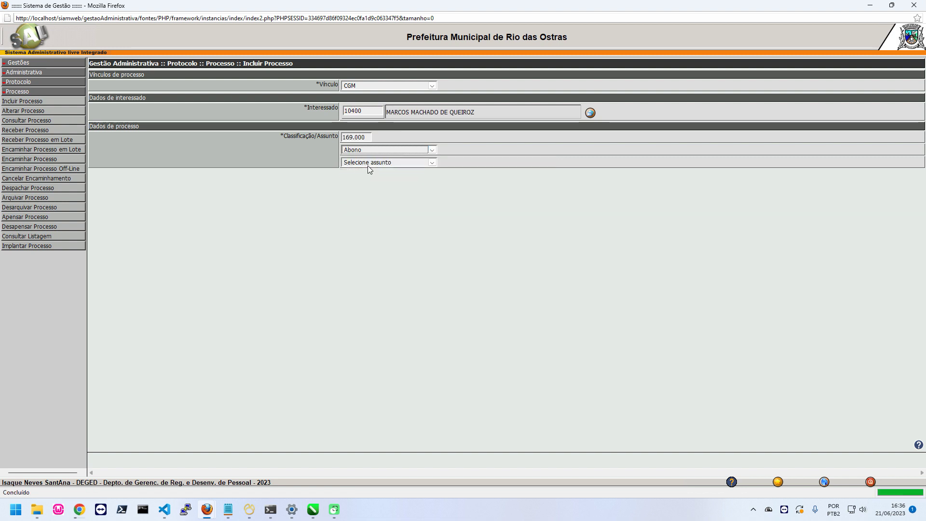
pyautogui.click(368, 164)
pyautogui.click(371, 176)
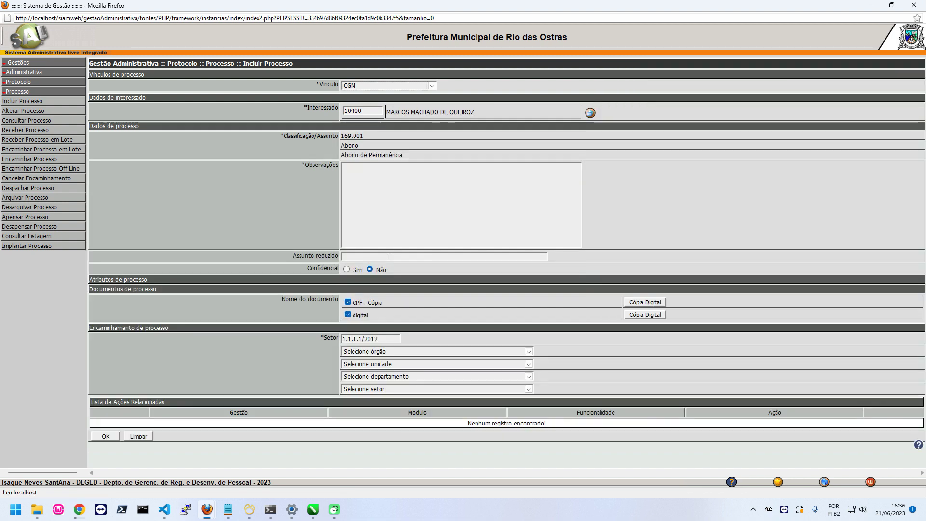
# Enter 'teste' as Observações and short subject, then submit the process.
pyautogui.write('teste')
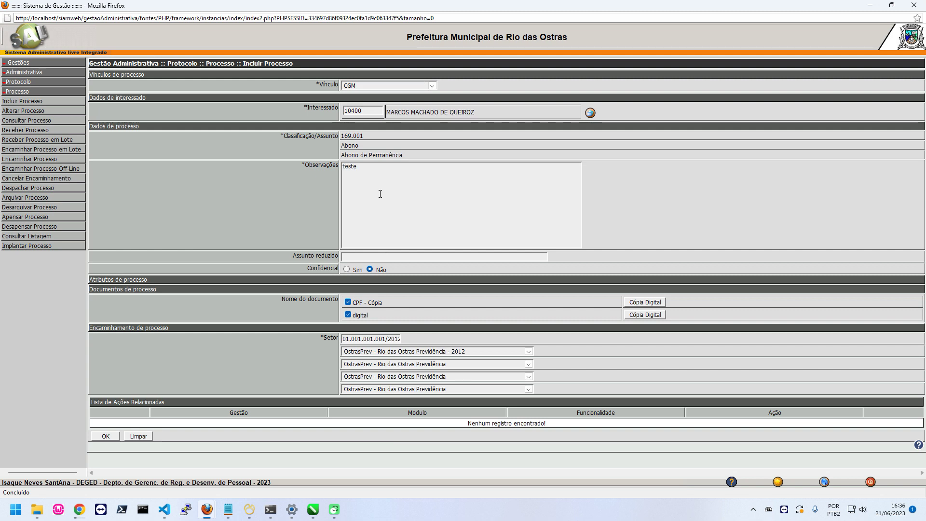
pyautogui.hotkey('ctrl', 'a')
pyautogui.hotkey('ctrl', 'c')
pyautogui.press('Tab')
pyautogui.hotkey('ctrl', 'v')
pyautogui.click(396, 211)
pyautogui.click(117, 437)
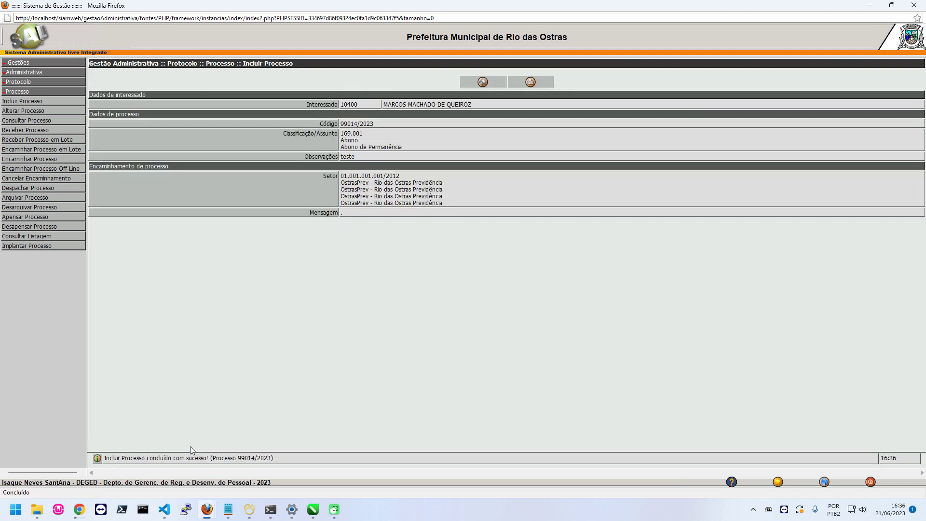
# Copy the 99014/2023 success message into Notepad and start another Incluir Processo form.
pyautogui.moveTo(279, 459); pyautogui.dragTo(125, 454)
pyautogui.hotkey('alt', 'Tab')
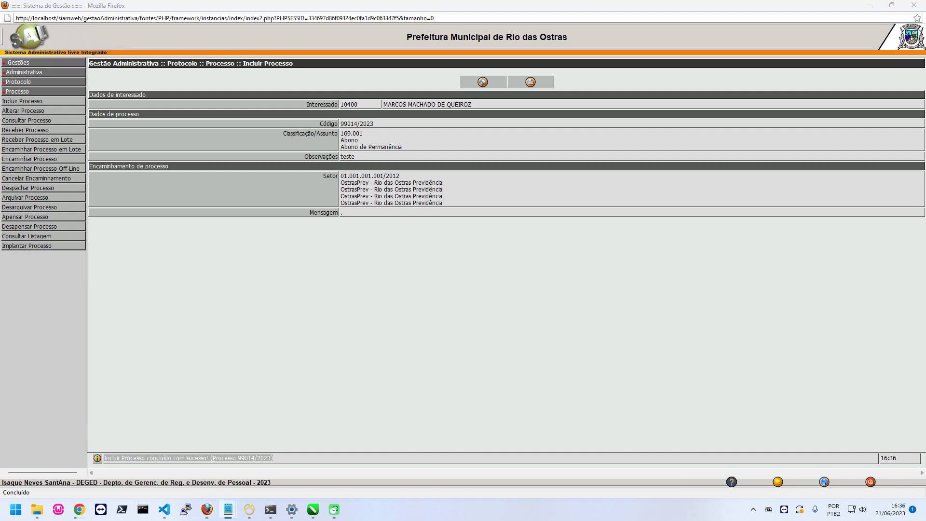
pyautogui.rightClick(225, 456)
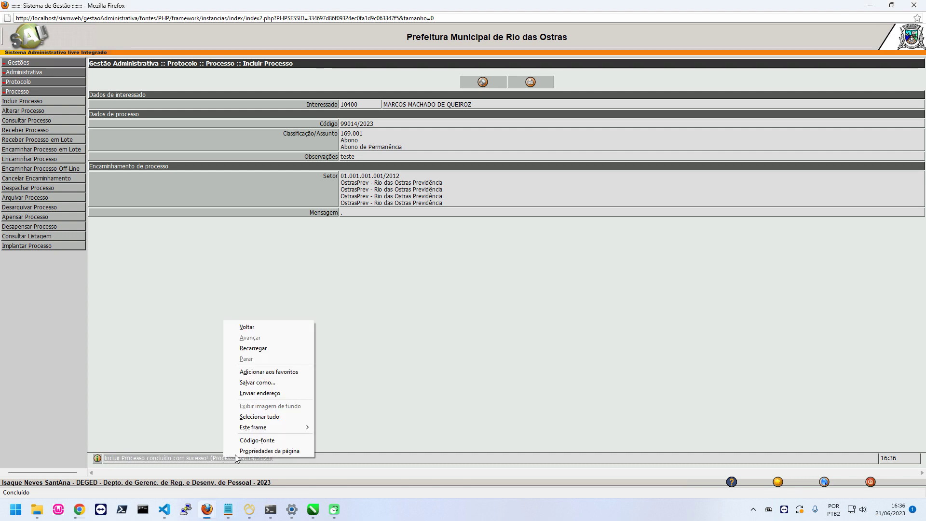
pyautogui.click(200, 455)
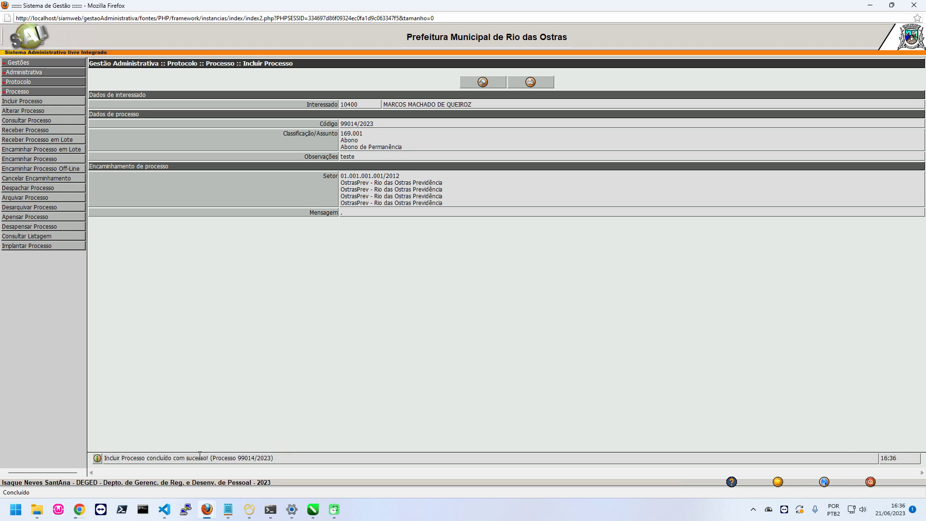
pyautogui.moveTo(280, 458); pyautogui.dragTo(105, 458)
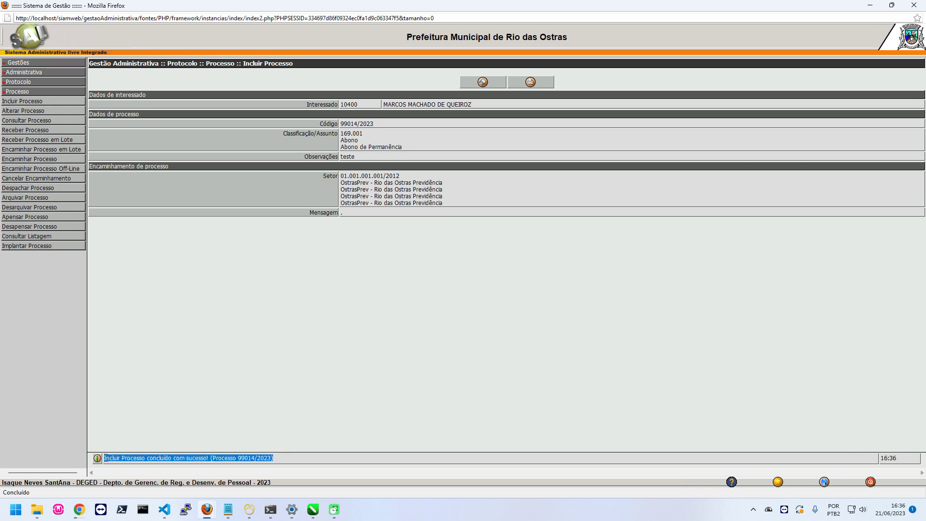
pyautogui.hotkey('alt', 'Tab')
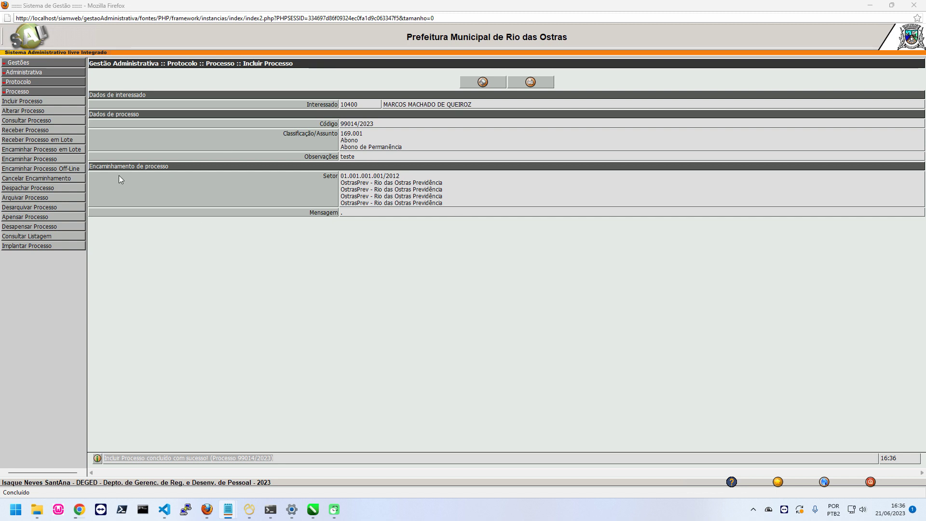
pyautogui.click(22, 101)
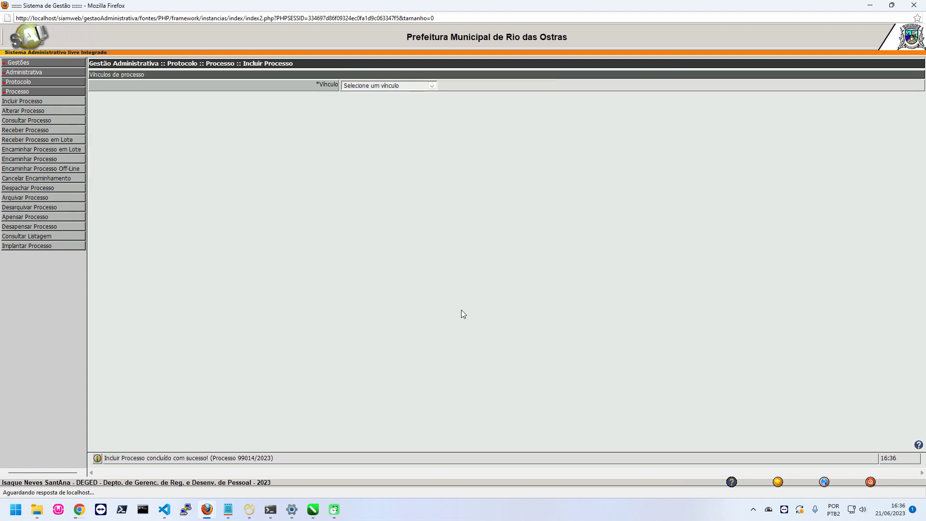
# Link the process to CGM and pick the interested party via the CGM name search.
pyautogui.click(370, 86)
pyautogui.click(366, 121)
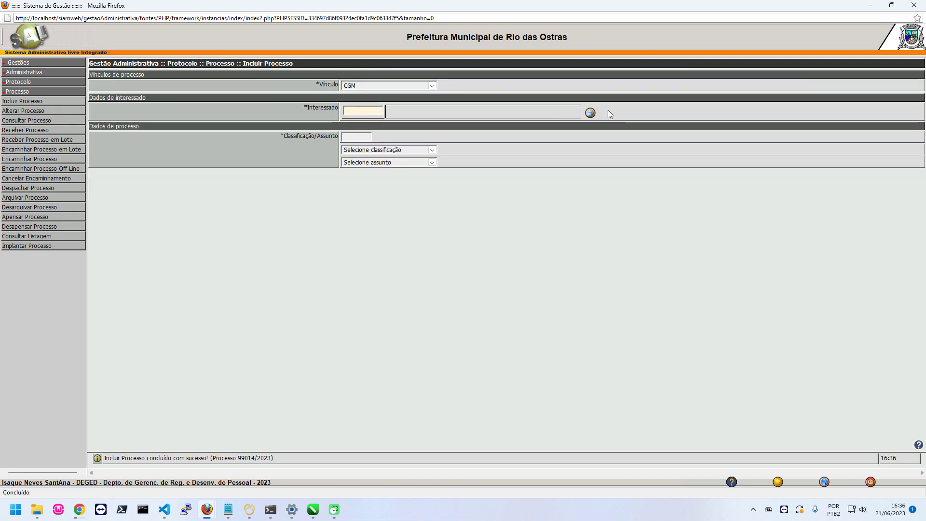
pyautogui.click(589, 113)
pyautogui.click(136, 57)
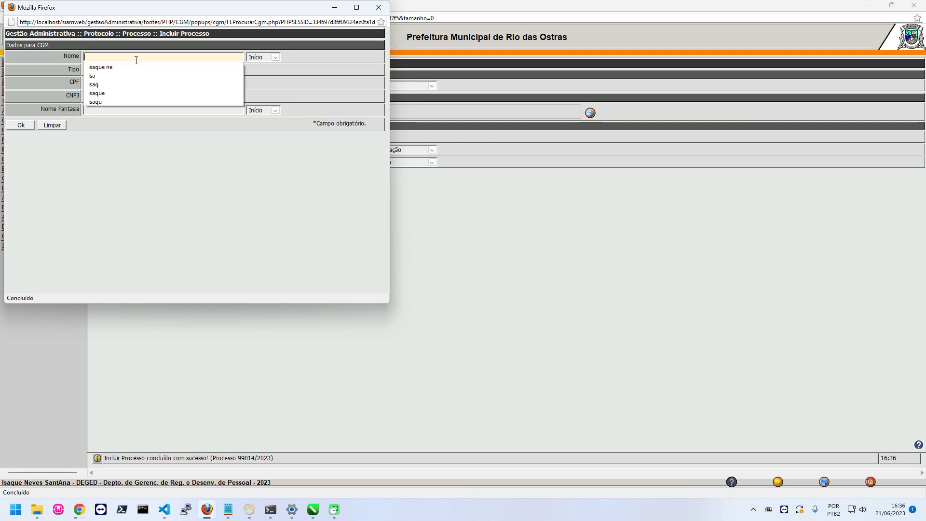
pyautogui.press('Down')
pyautogui.press('Return')
pyautogui.press('Return')
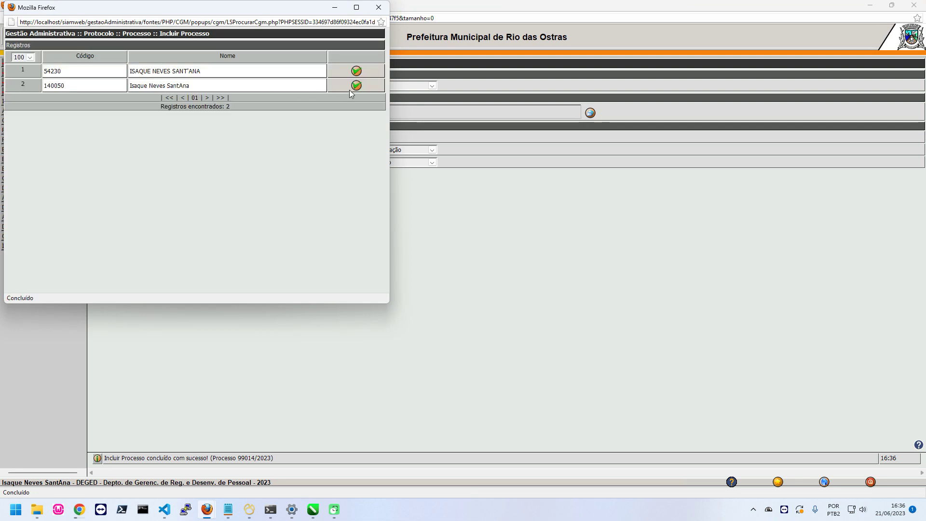
pyautogui.click(356, 85)
# Set the classification to Adesão and the subject to Adesão Ata Registro de Preços.
pyautogui.click(369, 150)
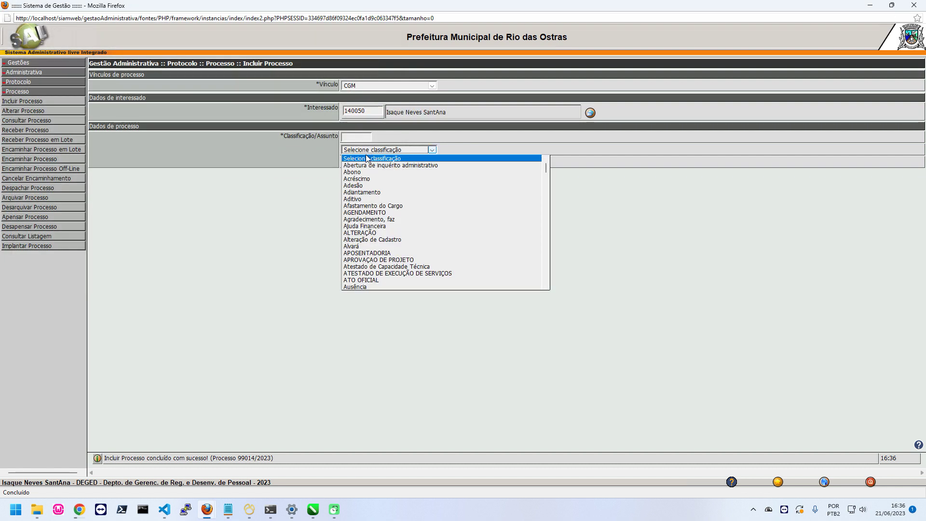
pyautogui.click(361, 172)
pyautogui.click(372, 164)
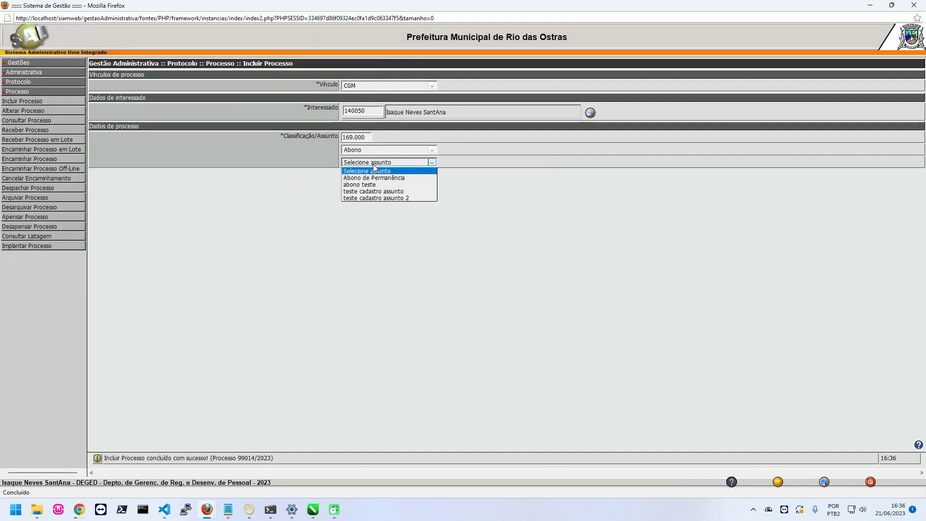
pyautogui.click(376, 150)
pyautogui.click(376, 150)
pyautogui.click(368, 176)
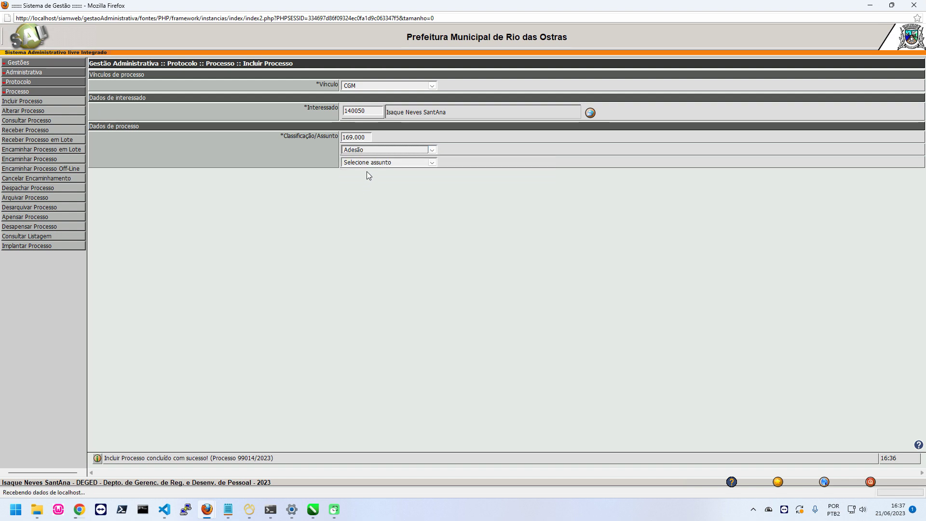
pyautogui.click(368, 162)
pyautogui.click(368, 175)
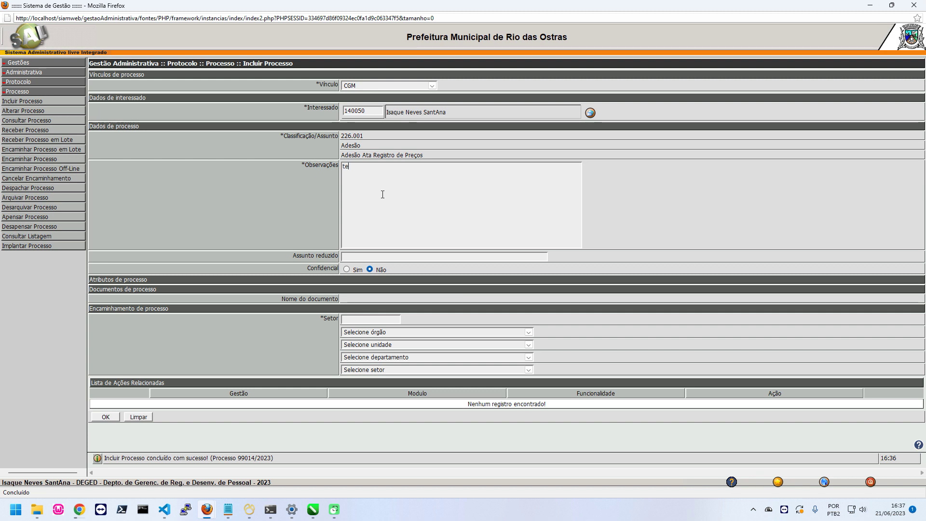
# Enter 'teste objeto de processo' as Observações and copy it into the short subject.
pyautogui.write('ste objeto ')
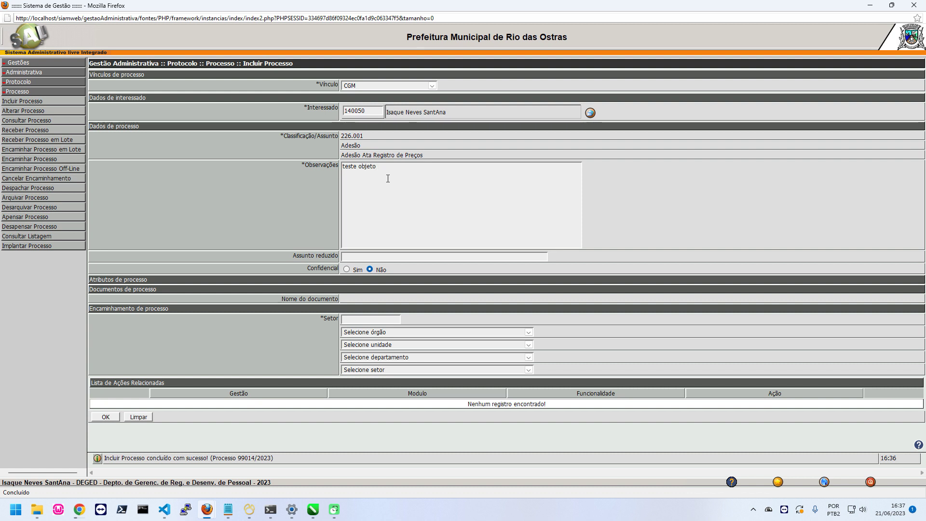
pyautogui.write('de proces')
pyautogui.hotkey('ctrl', 'a')
pyautogui.hotkey('ctrl', 'c')
pyautogui.click(380, 256)
pyautogui.hotkey('ctrl', 'v')
# Route the process to Prefeitura Municipal de Rio das Ostras, SEMAD, COGEP/DEGED, department DEGED.
pyautogui.click(382, 333)
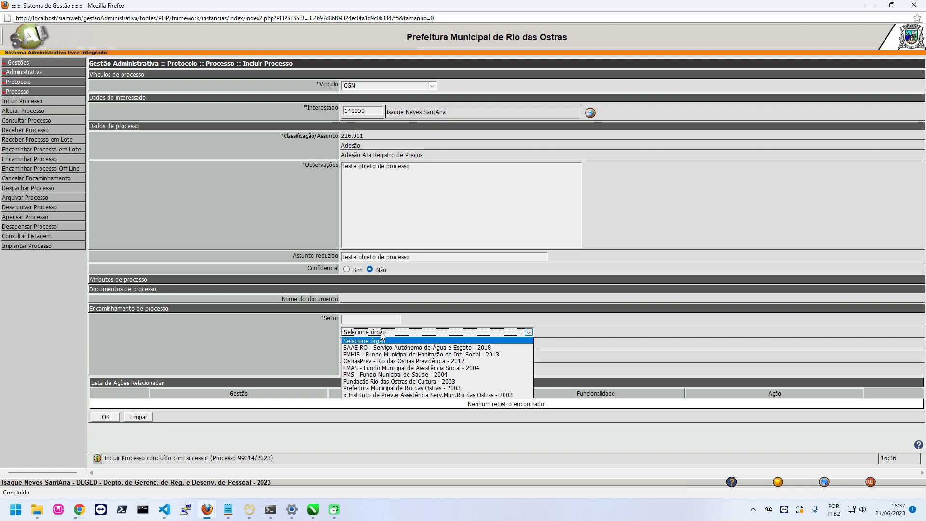
pyautogui.click(379, 387)
pyautogui.click(393, 345)
pyautogui.click(392, 353)
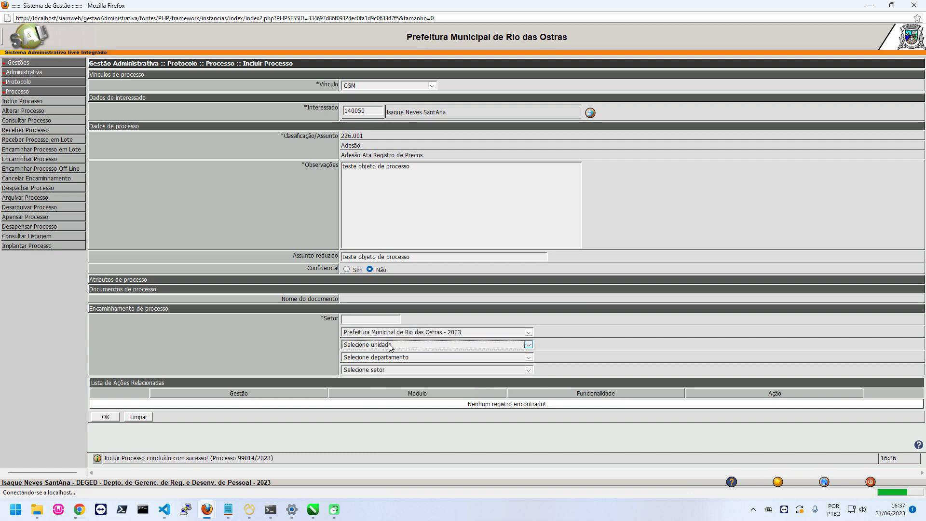
pyautogui.click(390, 345)
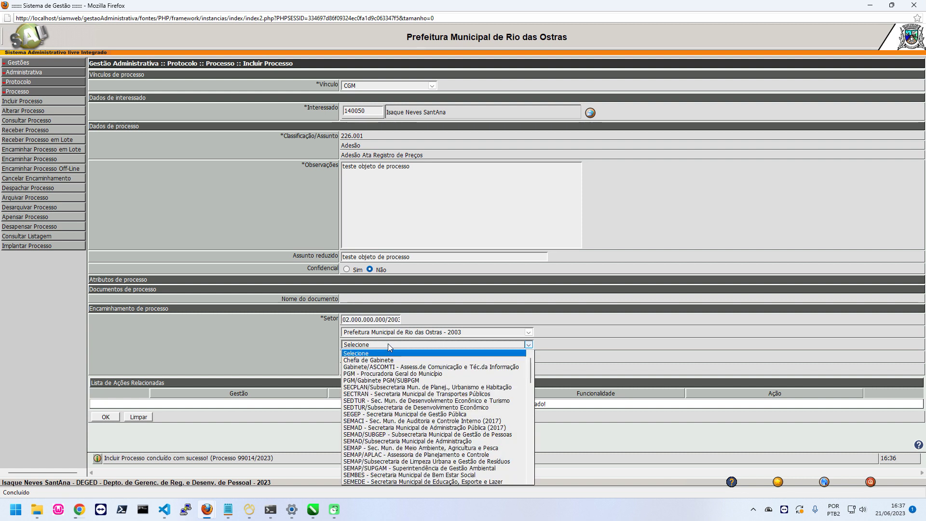
pyautogui.write('sem')
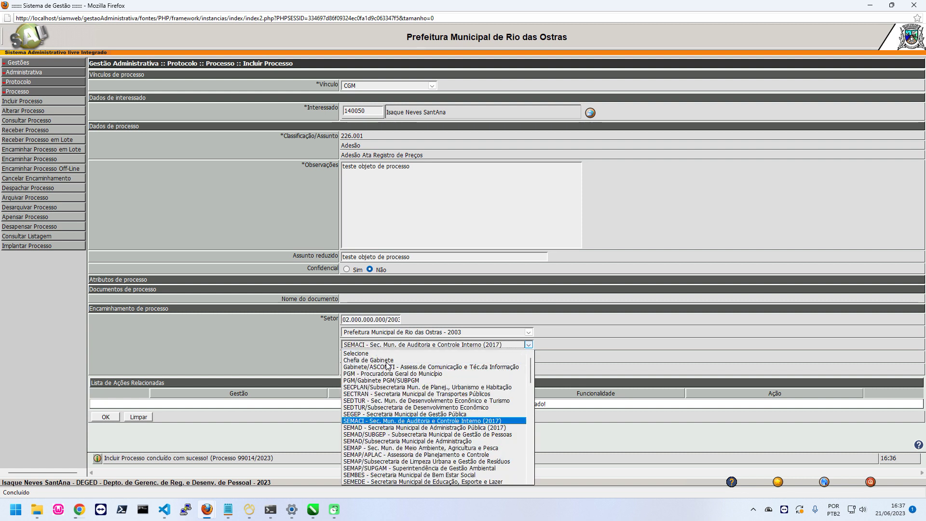
pyautogui.write('semad')
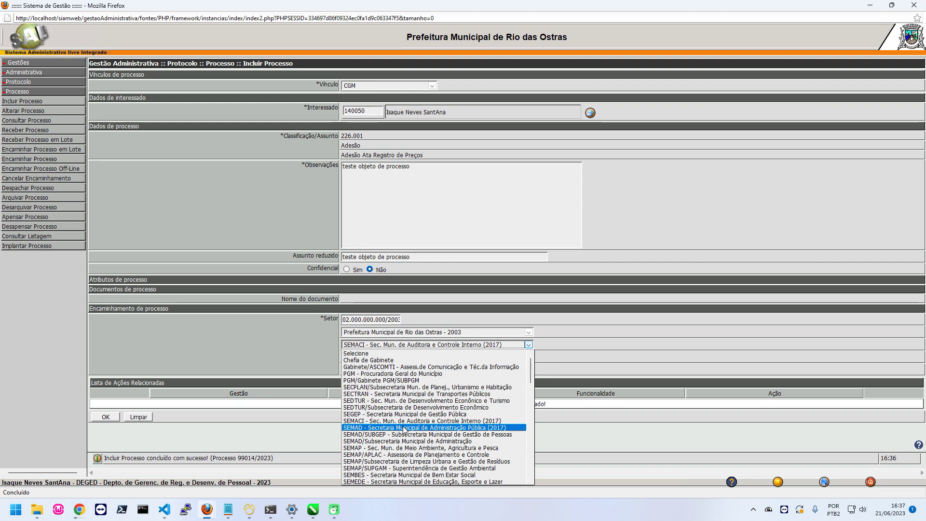
pyautogui.press('Return')
pyautogui.click(392, 357)
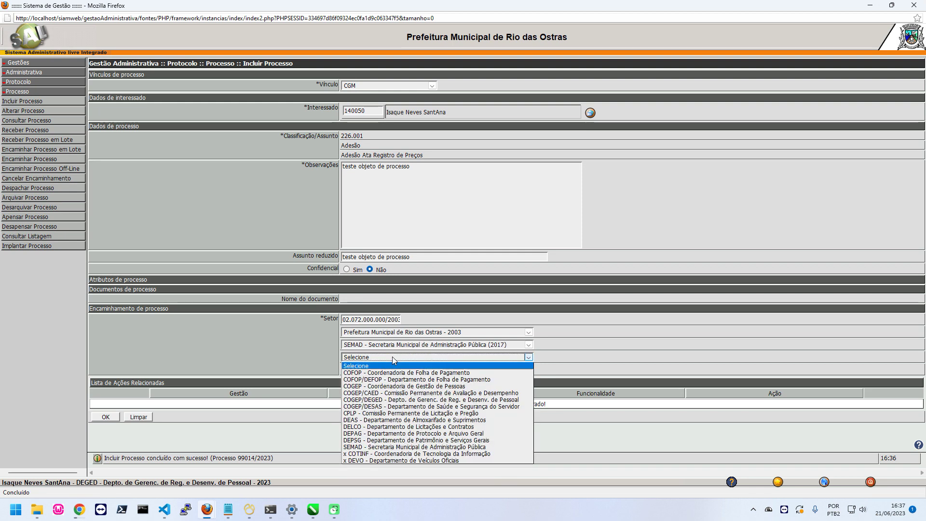
pyautogui.click(403, 400)
pyautogui.click(383, 368)
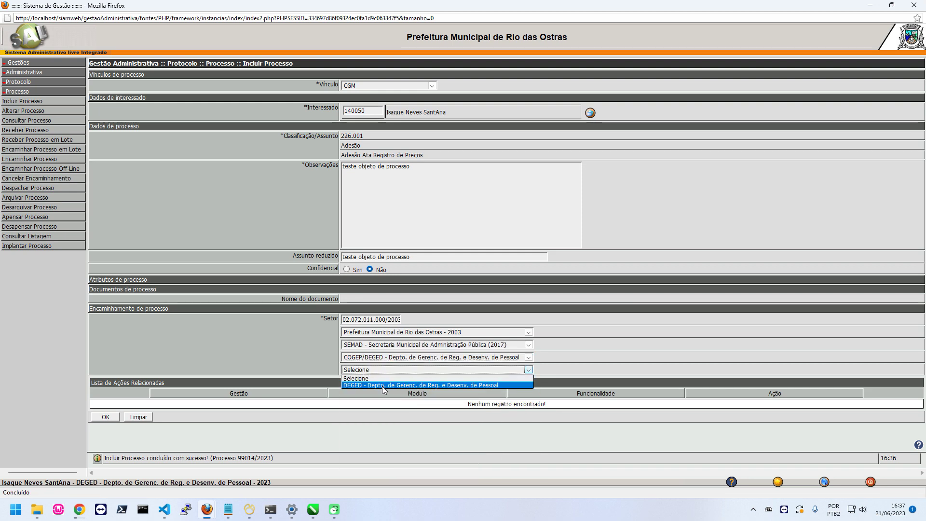
pyautogui.click(382, 386)
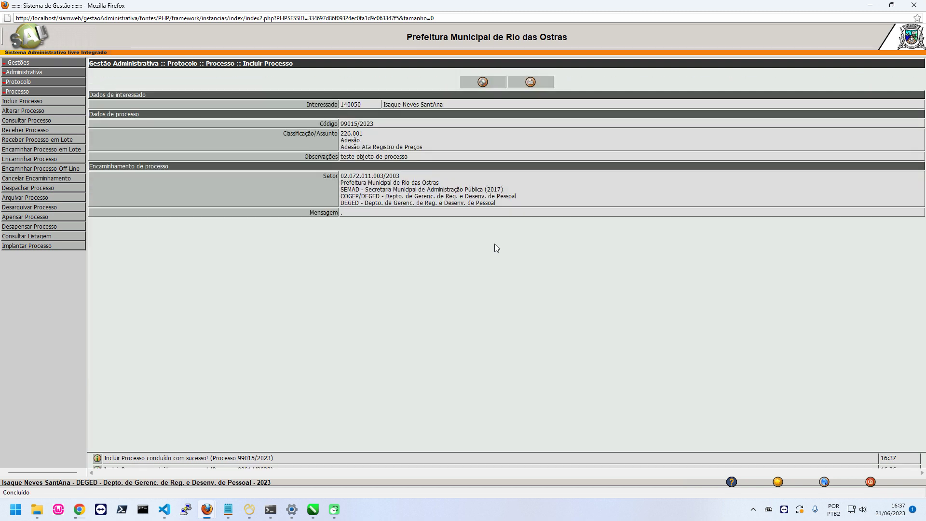
pyautogui.moveTo(284, 458); pyautogui.dragTo(103, 458)
pyautogui.hotkey('alt', 'Tab')
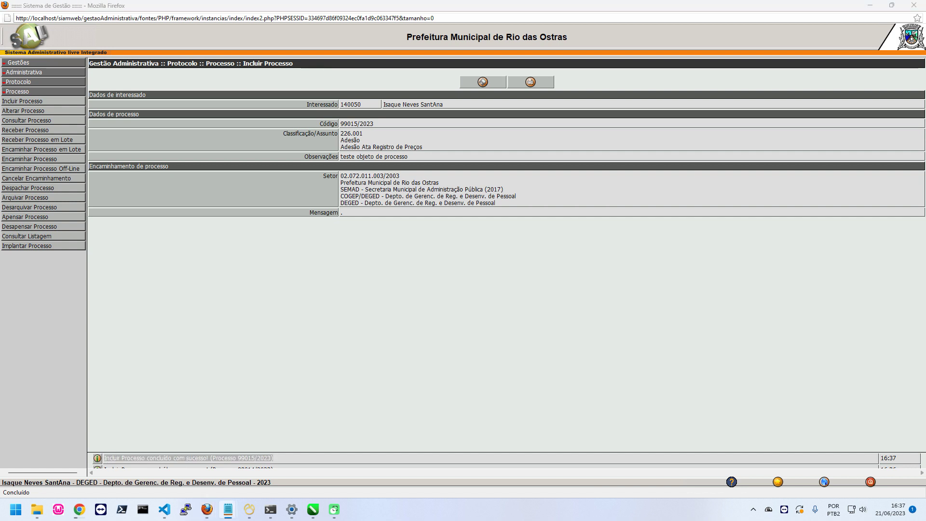
pyautogui.rightClick(240, 459)
pyautogui.click(172, 458)
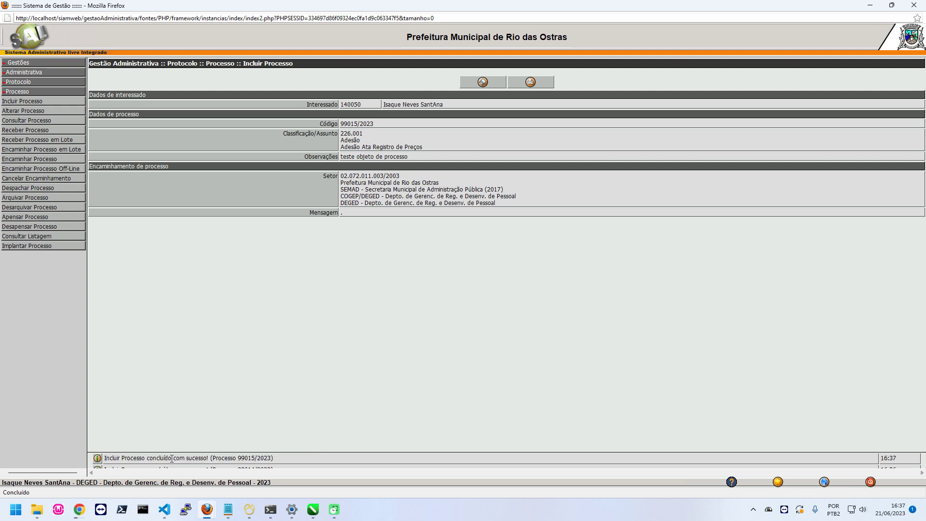
pyautogui.moveTo(275, 458); pyautogui.dragTo(106, 458)
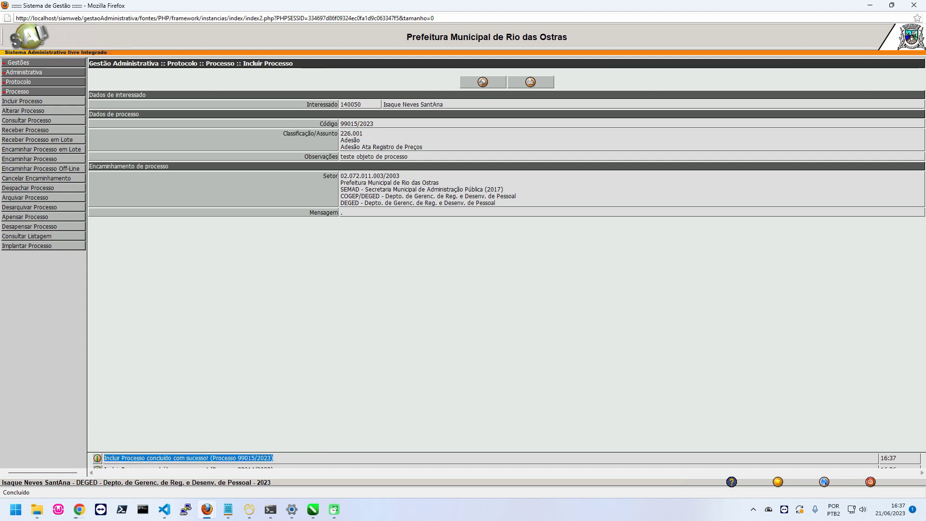
pyautogui.hotkey('alt', 'Tab')
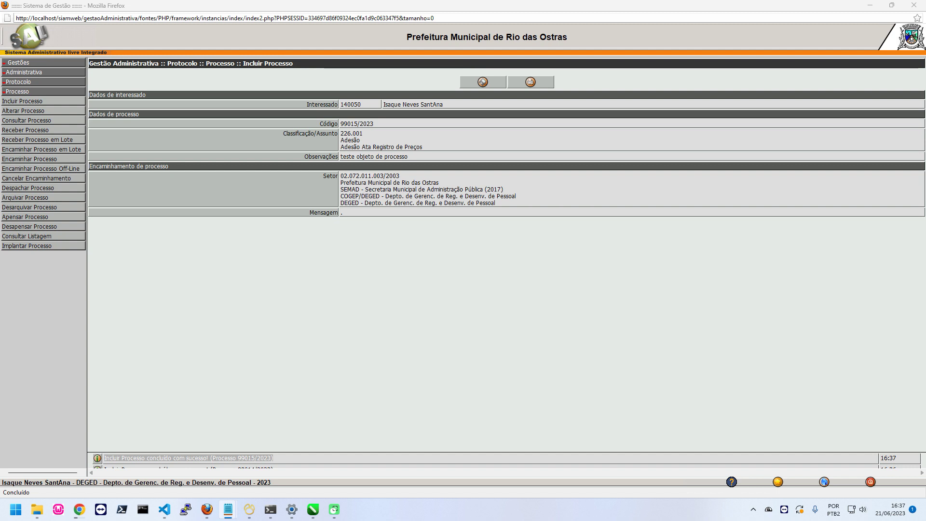
# Find process 99015/2023 in Receber Processo and receive it in batch.
pyautogui.click(50, 130)
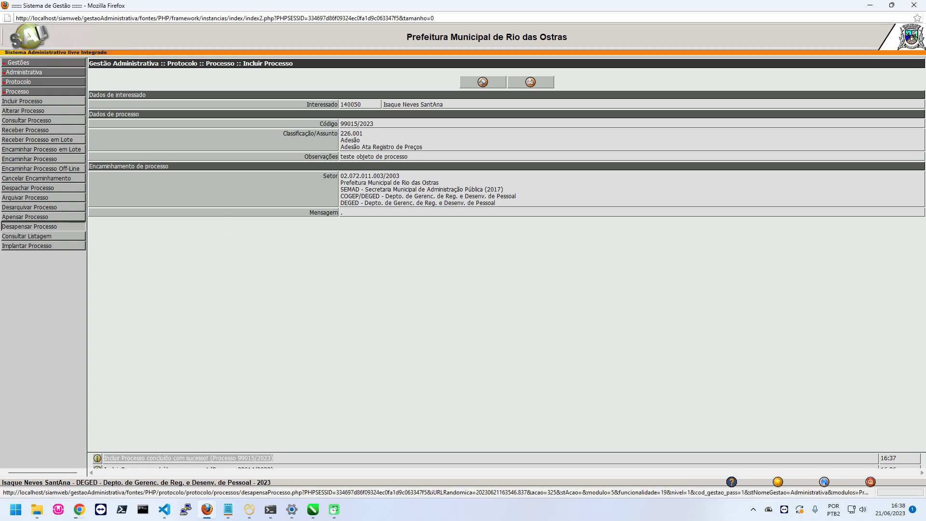
pyautogui.hotkey('alt', 'Tab')
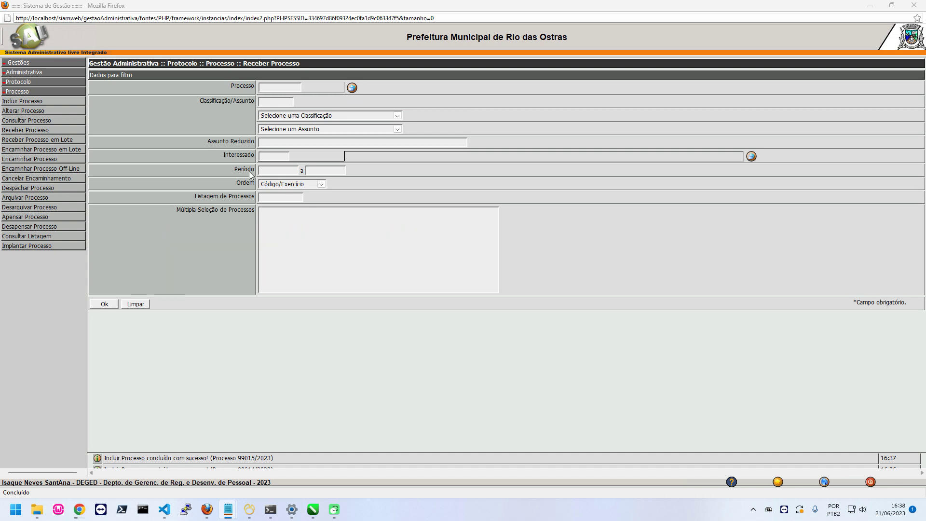
pyautogui.click(269, 88)
pyautogui.write('99015/2023')
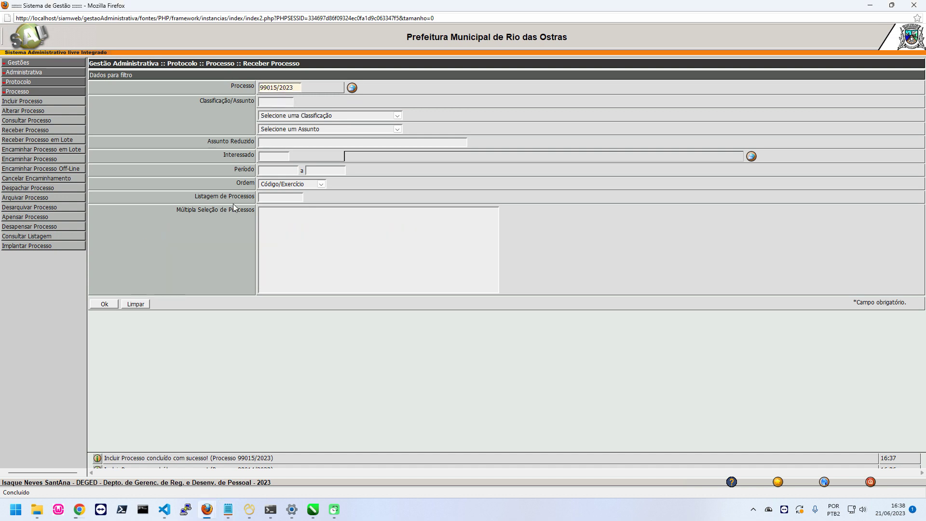
pyautogui.click(108, 304)
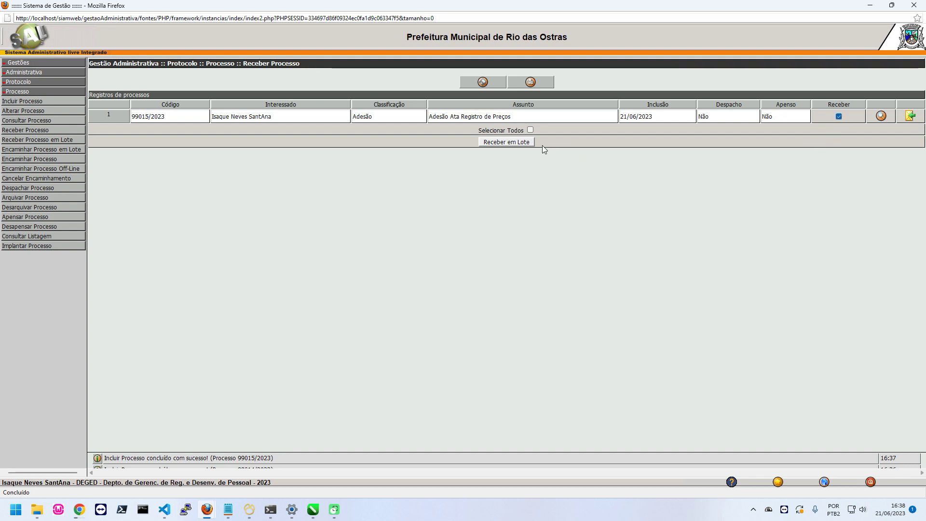
pyautogui.click(507, 142)
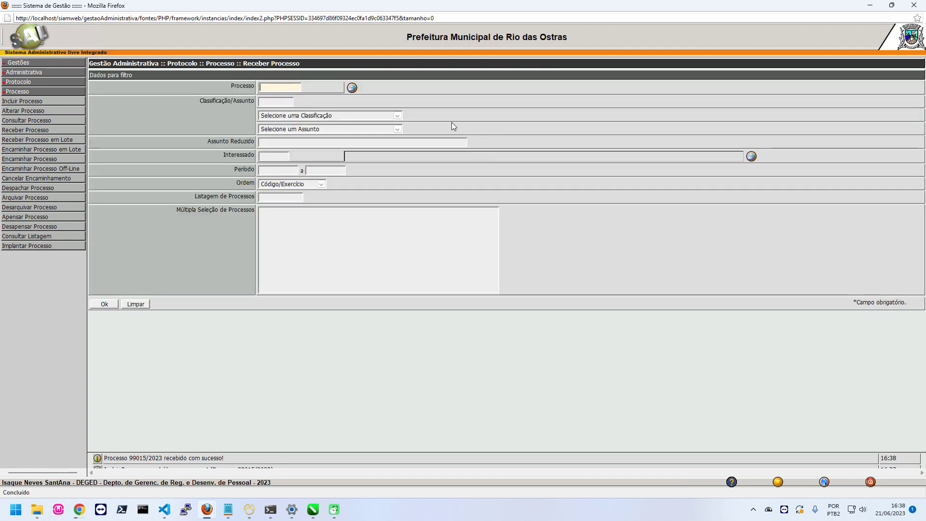
# Look up process 99015/2023 and expand its Trâmites to confirm receipt at DEGED.
pyautogui.click(27, 121)
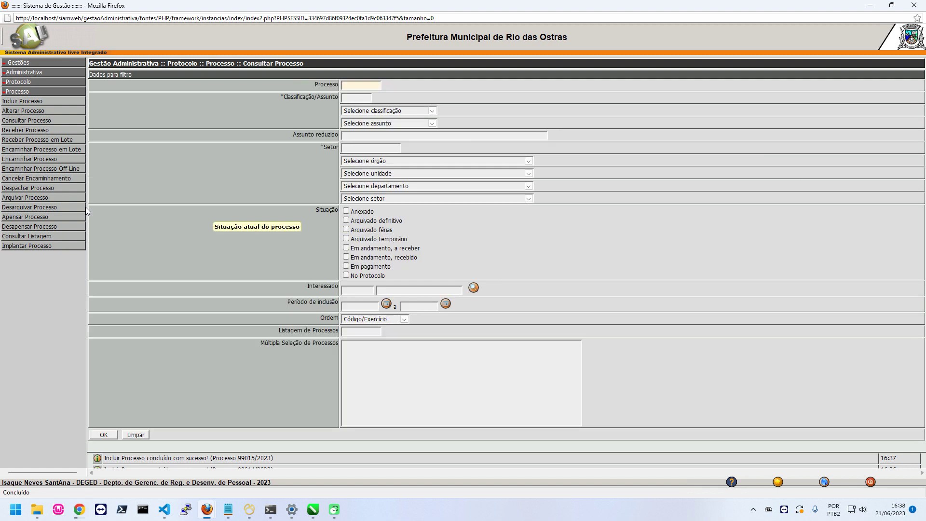
pyautogui.hotkey('alt', 'Tab')
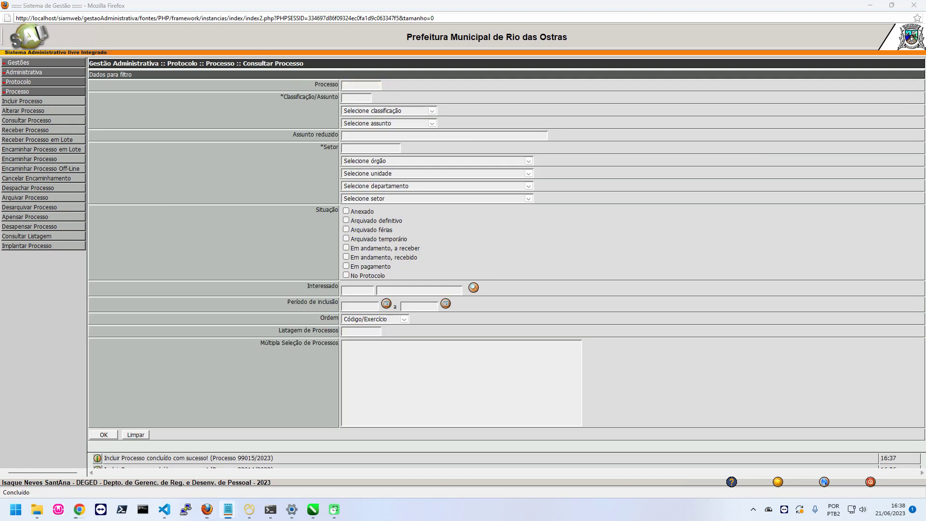
pyautogui.click(350, 85)
pyautogui.write('99015/2023')
pyautogui.press('Return')
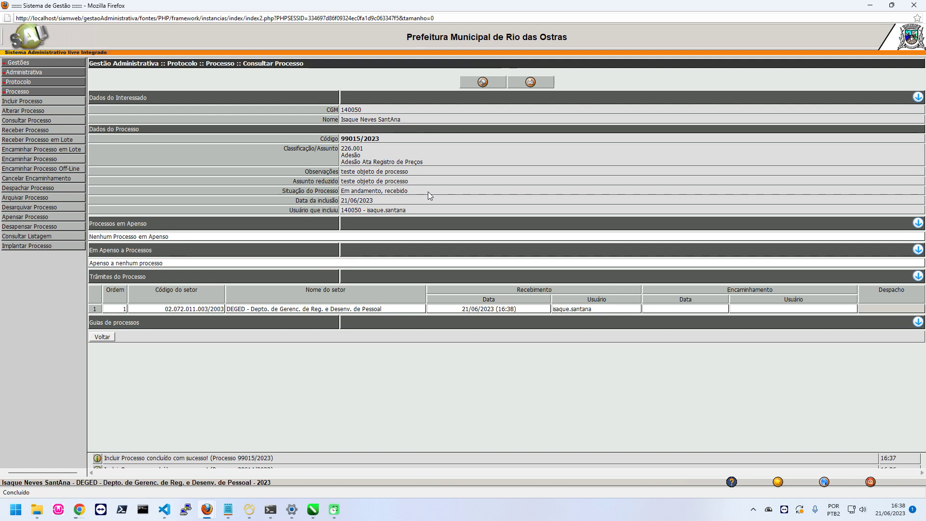
pyautogui.click(915, 279)
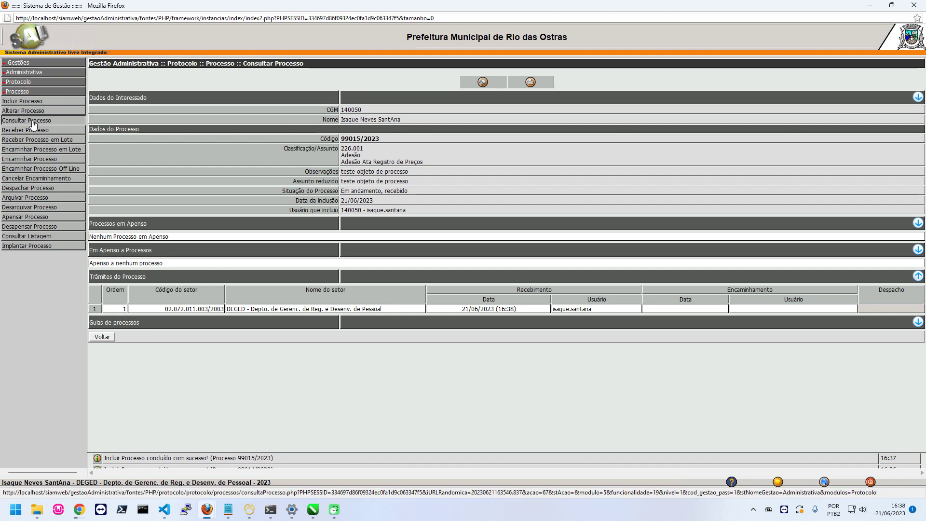
pyautogui.click(26, 217)
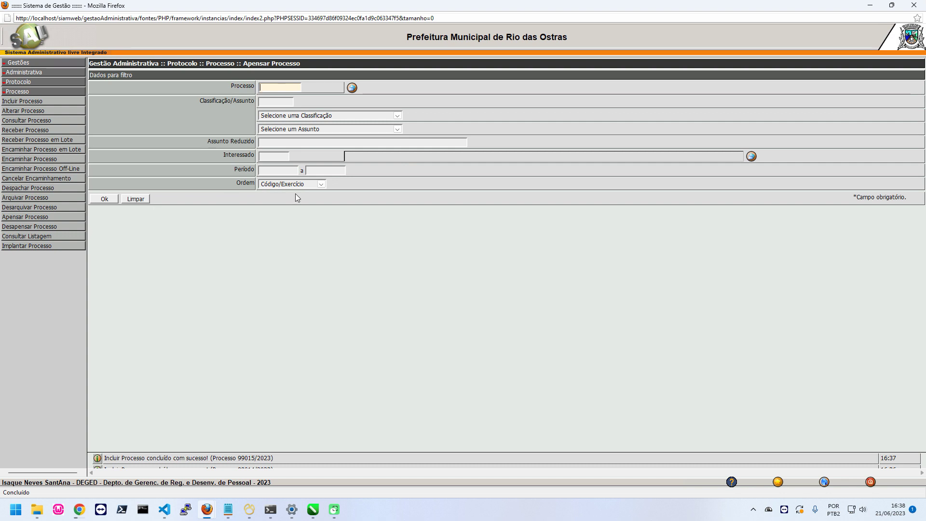
# Search Apensar Processo for 99015/2023 and begin attaching processes to it.
pyautogui.hotkey('alt', 'Tab')
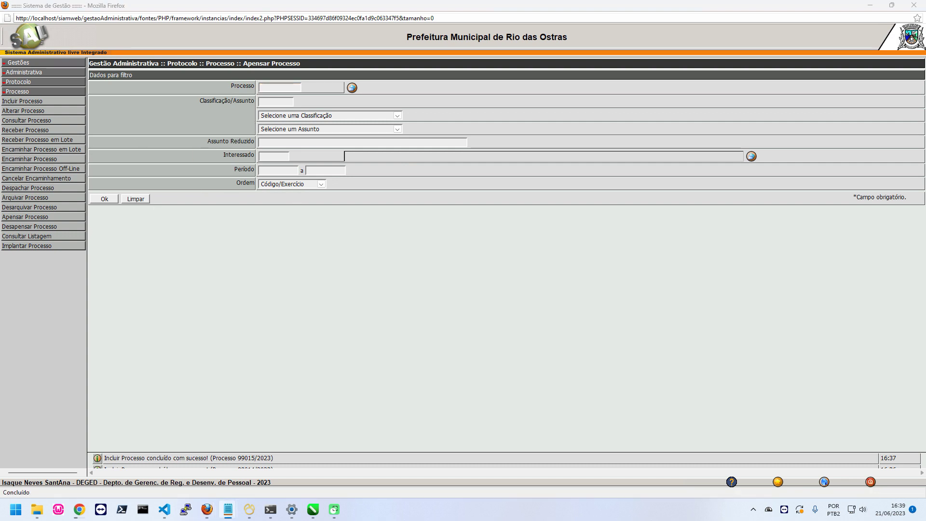
pyautogui.click(283, 86)
pyautogui.write('99015/2023')
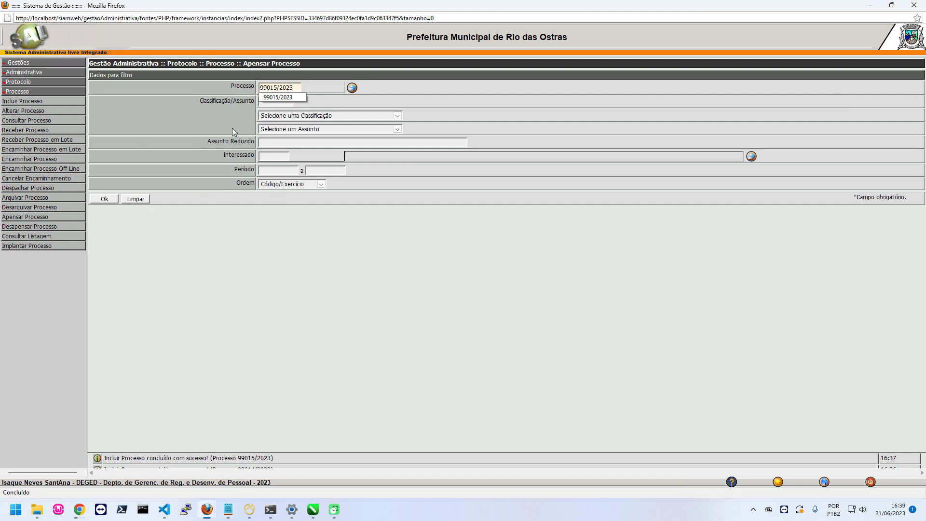
pyautogui.click(105, 197)
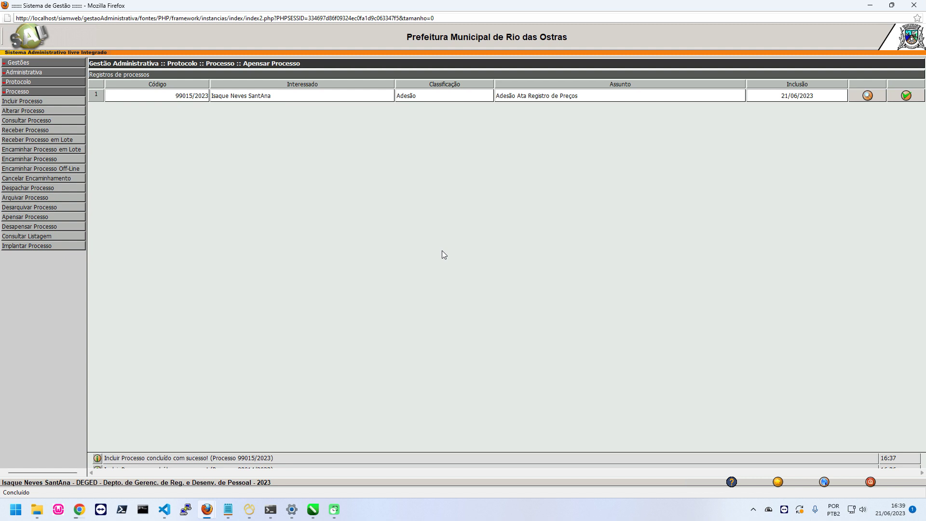
pyautogui.click(906, 96)
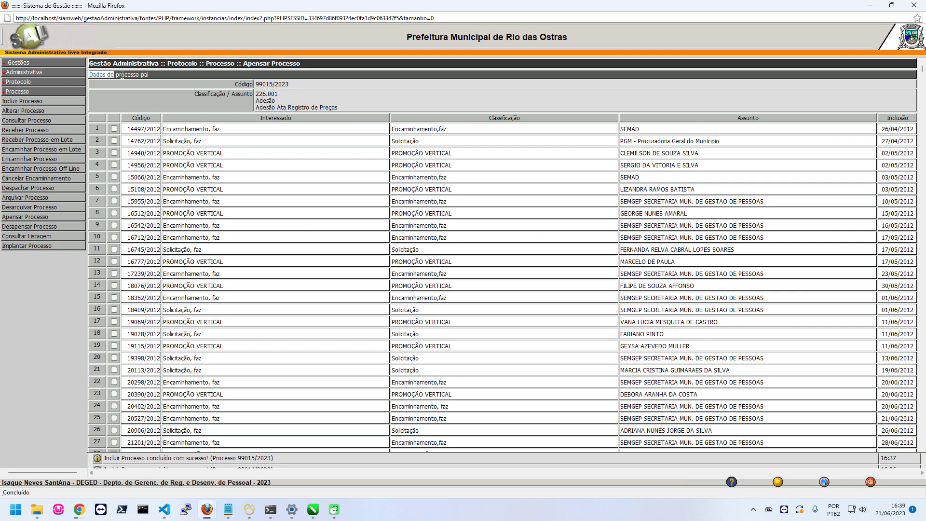
# Copy the parent process code and browse the attachable processes, marking 16745/2012.
pyautogui.moveTo(122, 76); pyautogui.dragTo(290, 85)
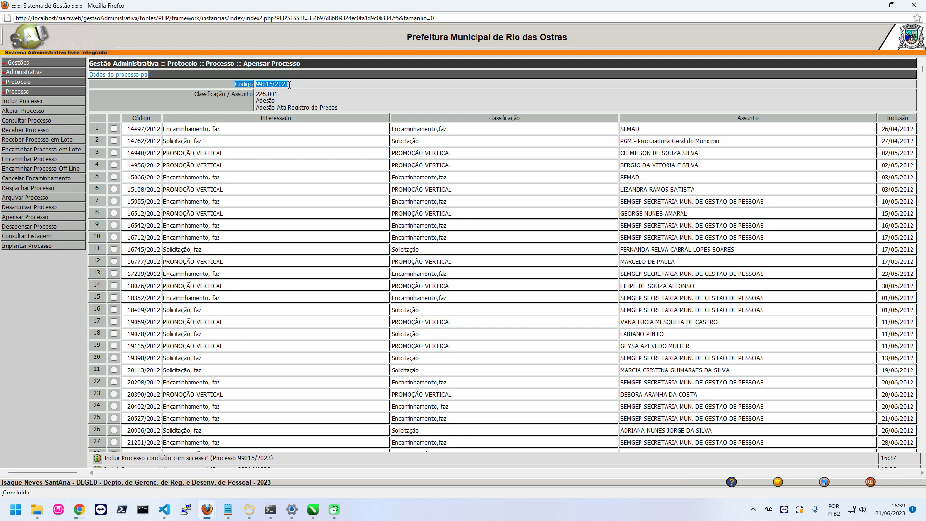
pyautogui.click(228, 509)
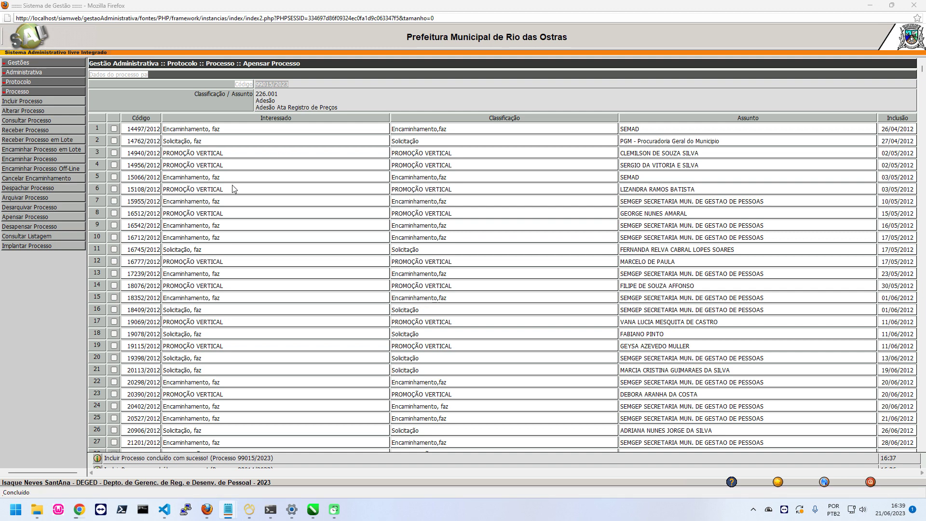
pyautogui.click(116, 251)
pyautogui.moveTo(126, 253); pyautogui.dragTo(163, 251)
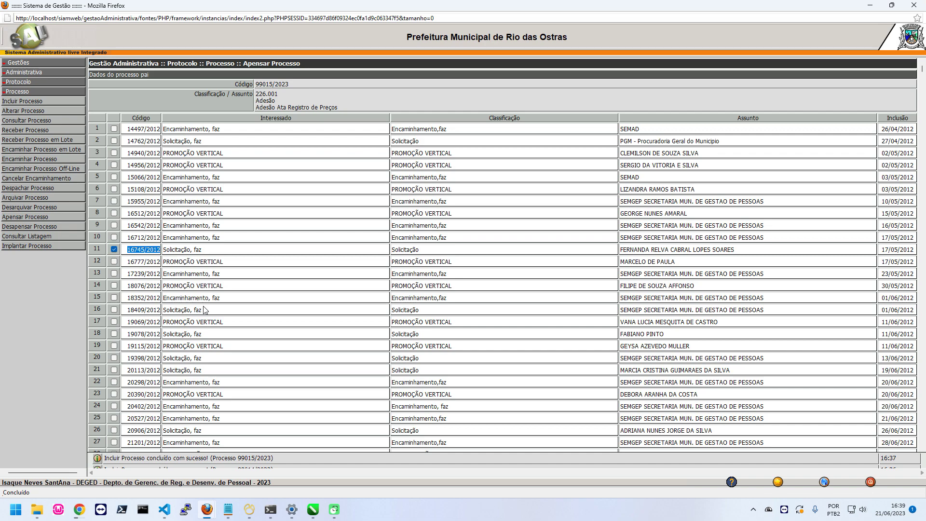
pyautogui.scroll(-5, 203, 309)
pyautogui.scroll(-20, 202, 306)
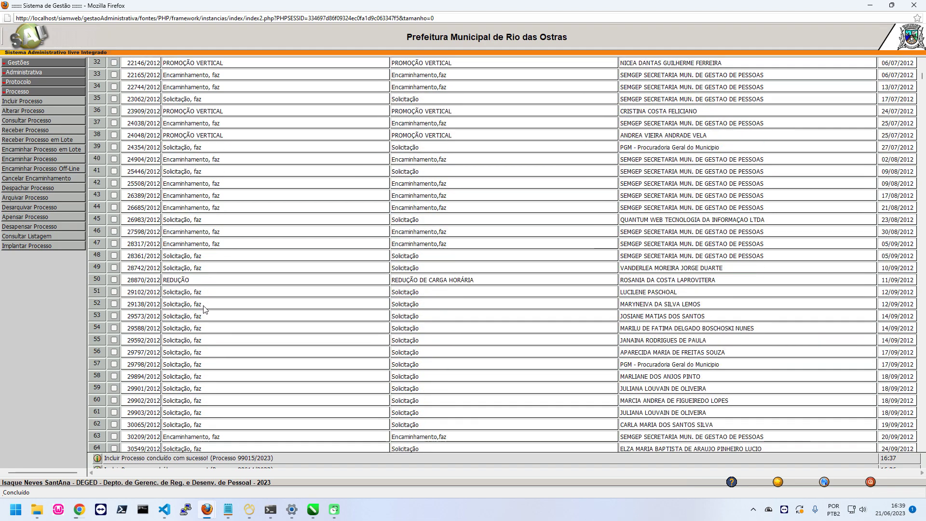
pyautogui.scroll(20, 203, 307)
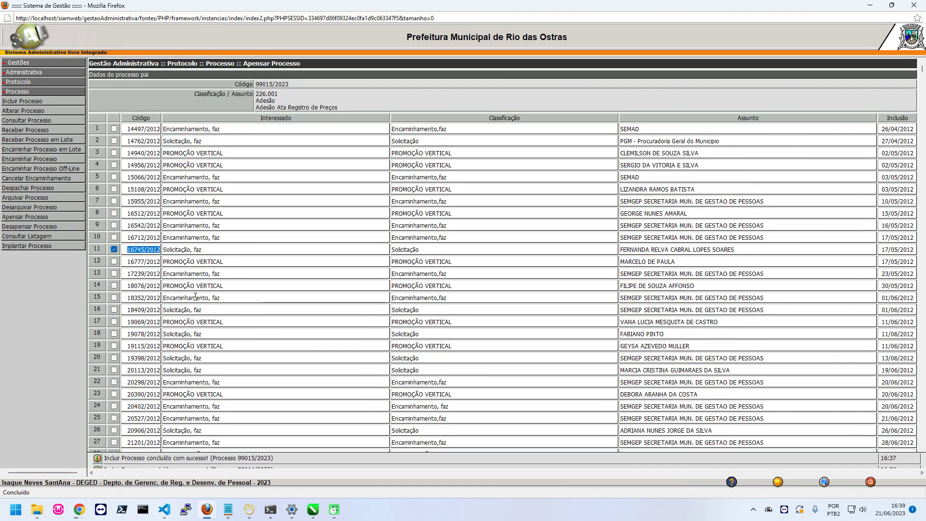
pyautogui.scroll(-20, 154, 335)
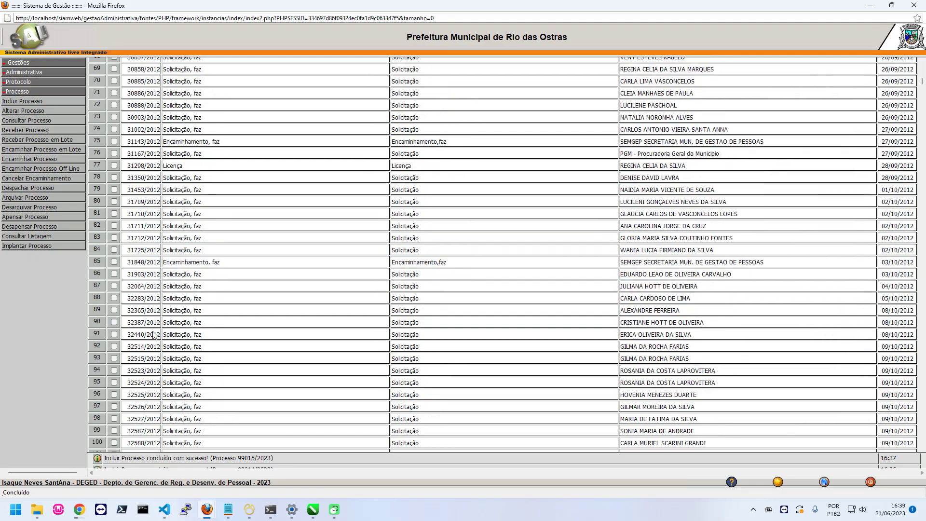
pyautogui.scroll(-20, 153, 334)
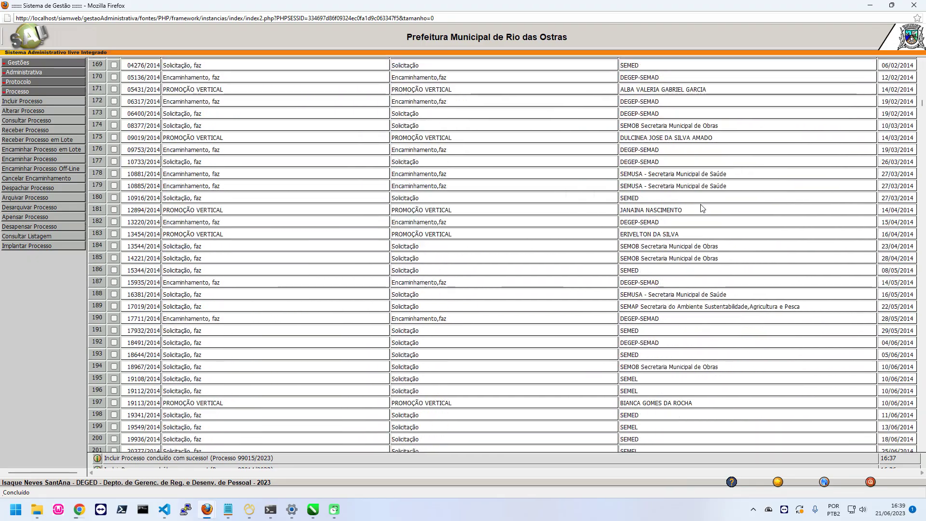
pyautogui.moveTo(922, 102); pyautogui.dragTo(838, 427)
# Mark processes 13243/2023 and 13271/2023 and confirm attaching them to 99015/2023.
pyautogui.click(114, 366)
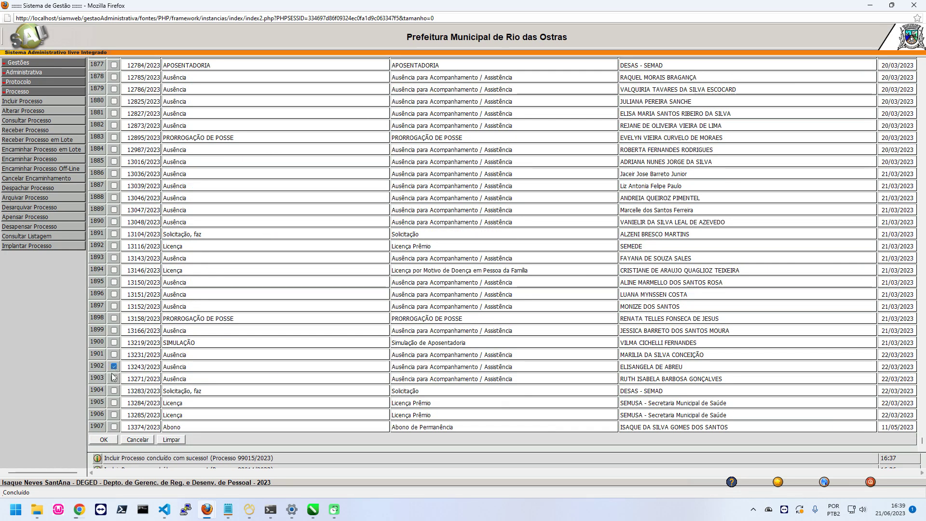
pyautogui.click(114, 378)
pyautogui.moveTo(126, 369); pyautogui.dragTo(200, 385)
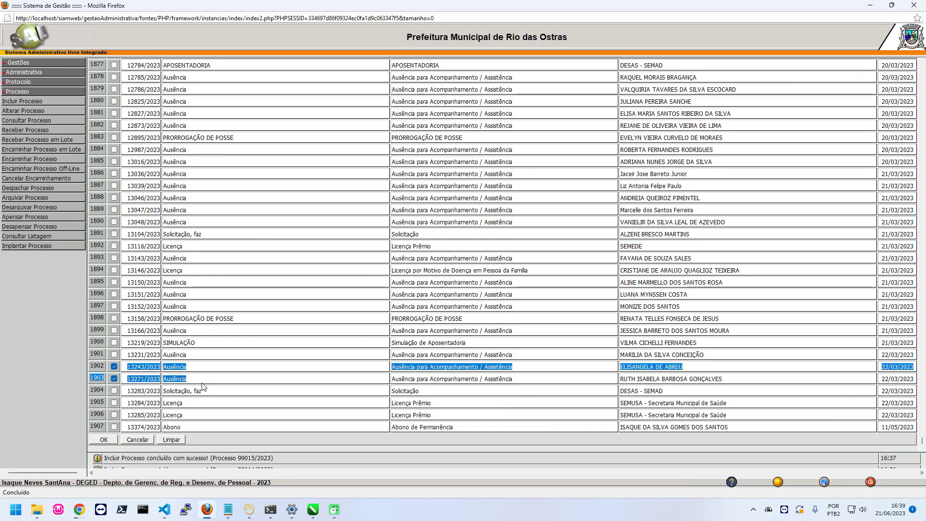
pyautogui.hotkey('alt', 'Tab')
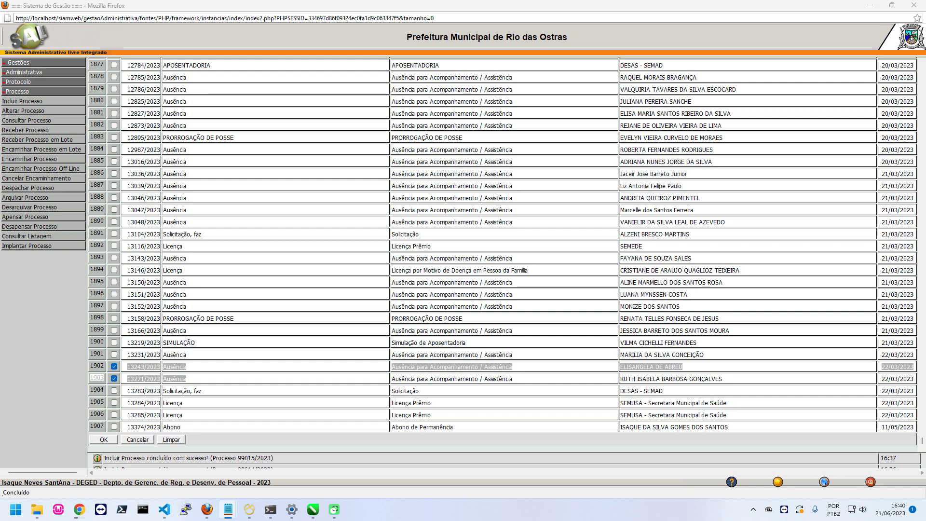
pyautogui.click(103, 441)
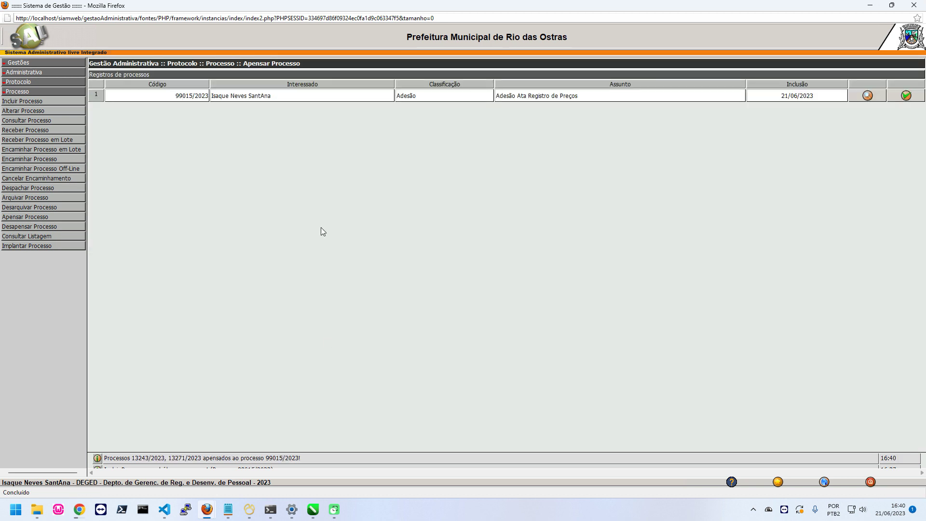
pyautogui.click(39, 139)
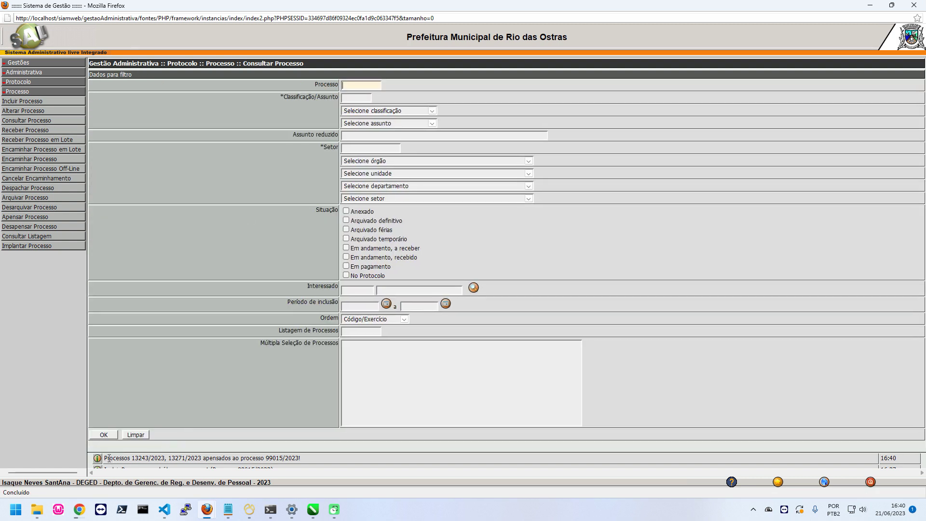
# Copy the attachment confirmation message to notes and look up process 99015/2023.
pyautogui.moveTo(106, 458); pyautogui.dragTo(292, 457)
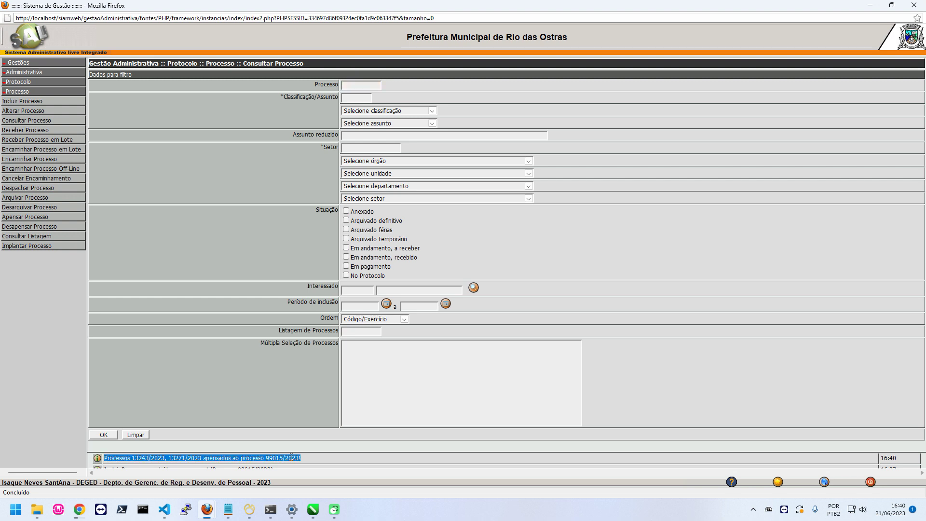
pyautogui.hotkey('alt', 'Tab')
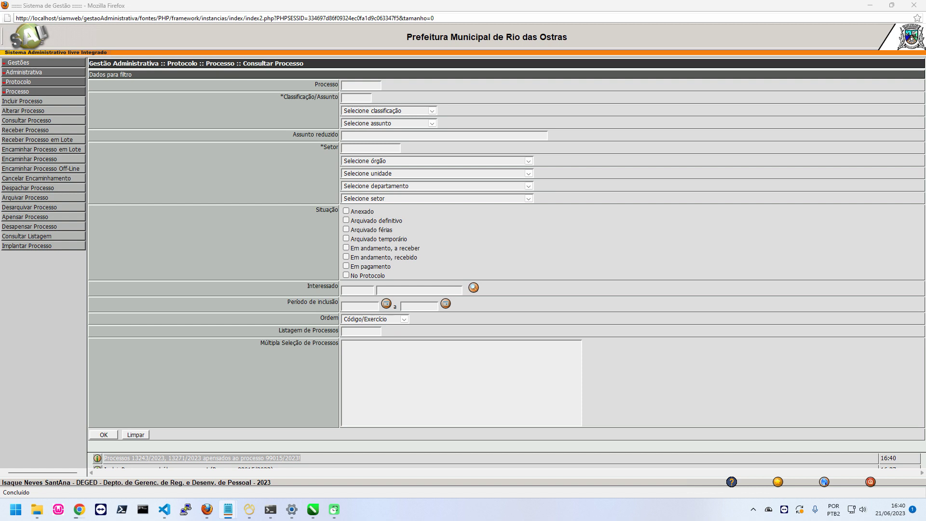
pyautogui.hotkey('alt', 'Tab')
pyautogui.write('99015/2023')
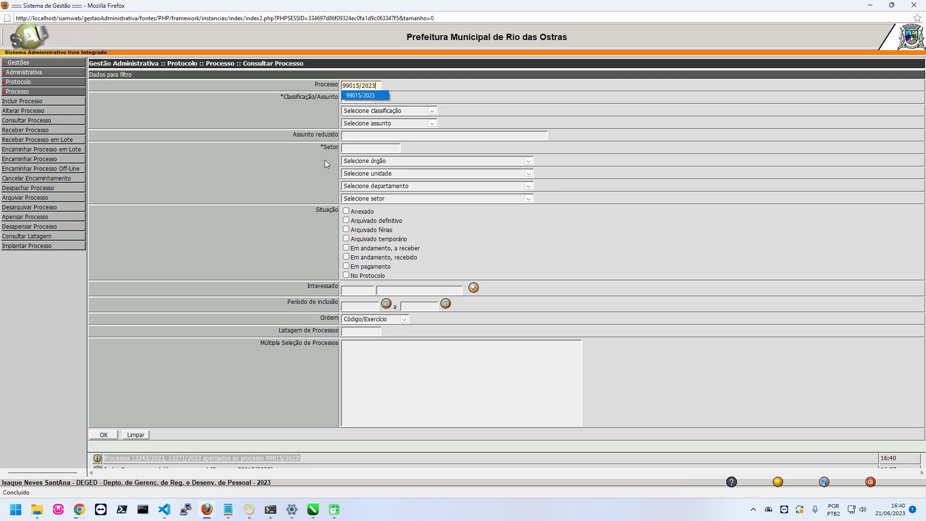
pyautogui.click(109, 435)
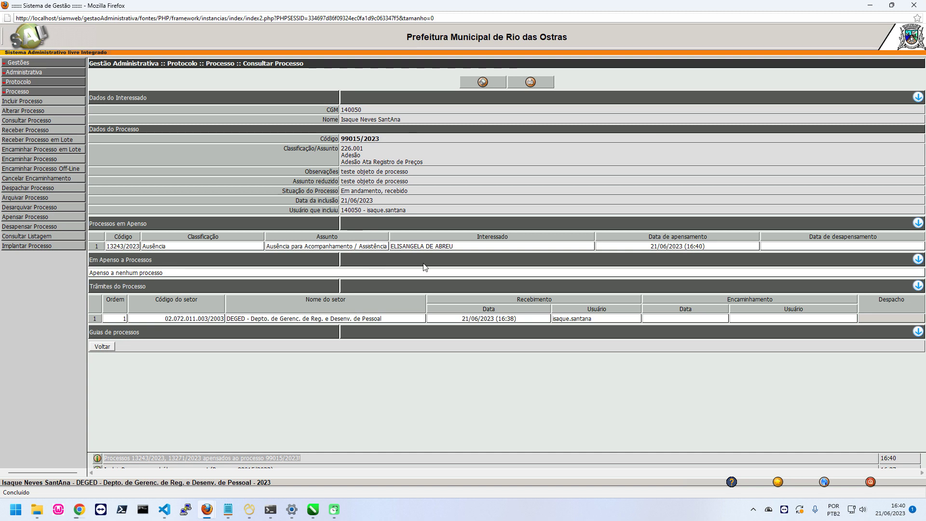
# Expand Trâmites and Processos em Apenso and select attached process 13243/2023.
pyautogui.click(917, 288)
pyautogui.click(918, 224)
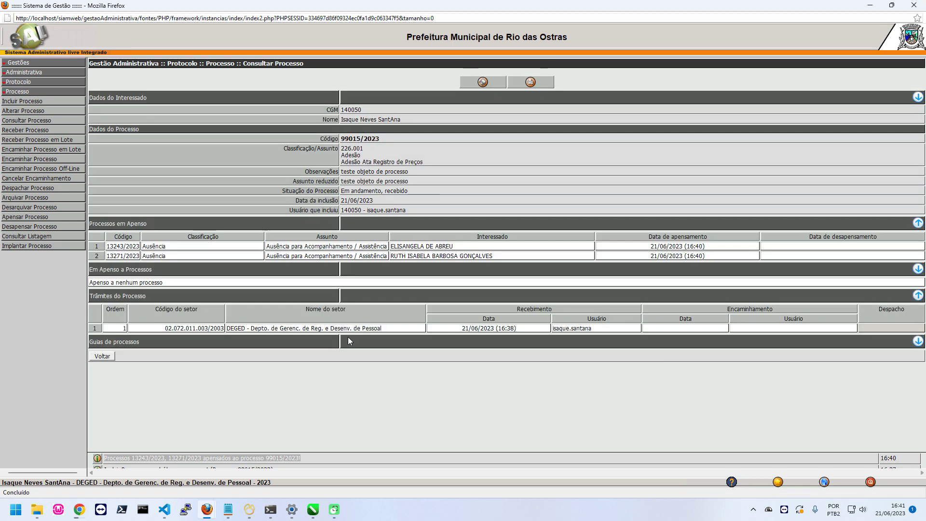
pyautogui.moveTo(107, 246); pyautogui.dragTo(182, 257)
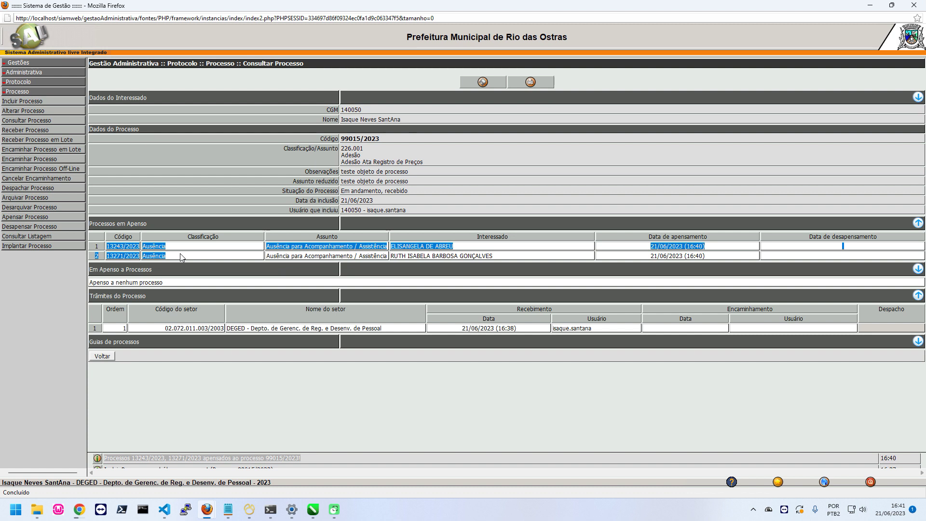
pyautogui.moveTo(181, 257); pyautogui.dragTo(515, 256)
pyautogui.click(515, 257)
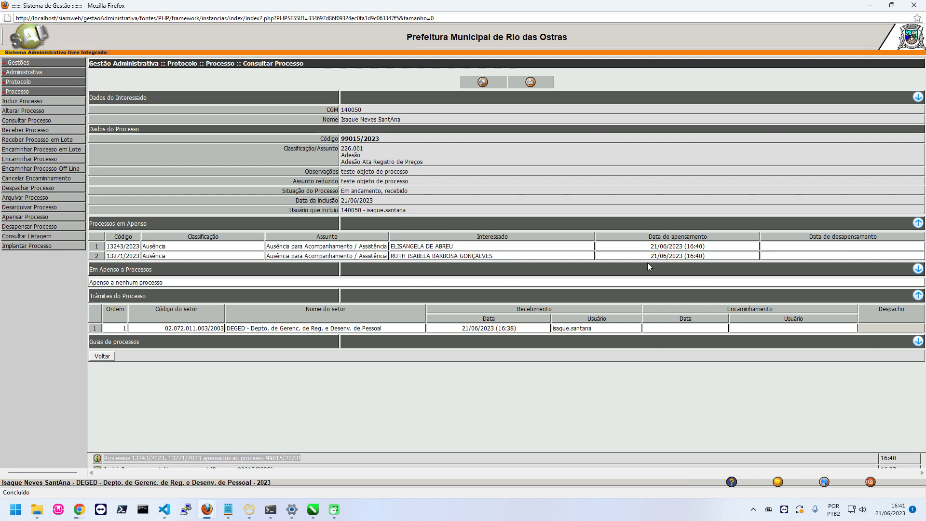
pyautogui.tripleClick(109, 246)
# Look up process 13243/2023 and expand its routing history to confirm it is attached to 99015/2023.
pyautogui.click(27, 121)
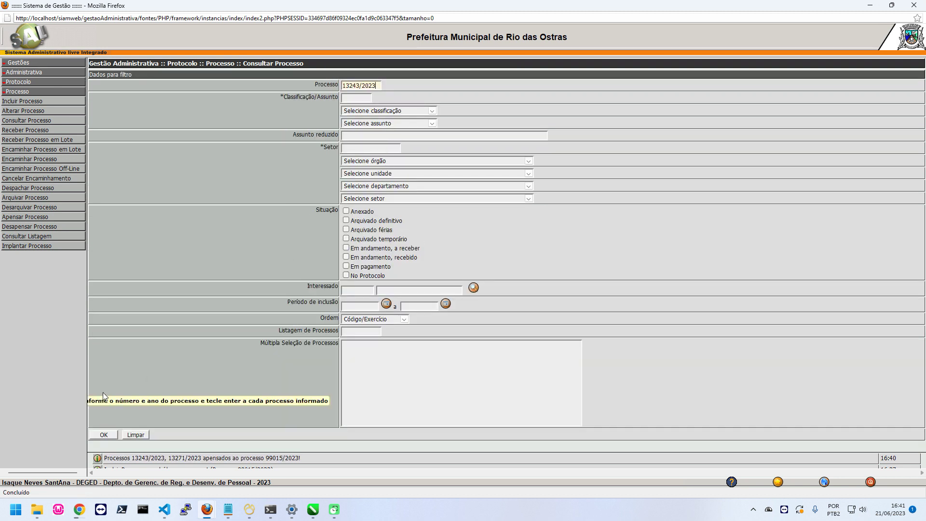
pyautogui.click(104, 434)
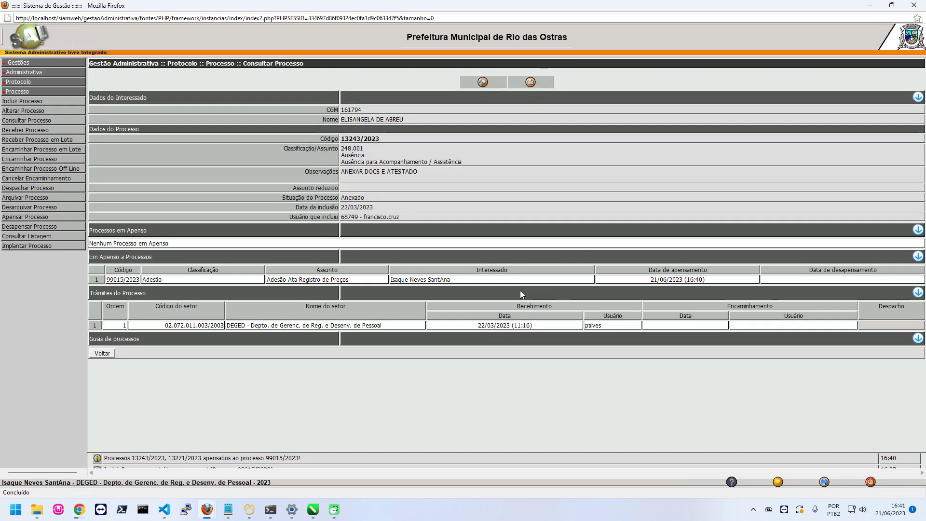
pyautogui.click(918, 292)
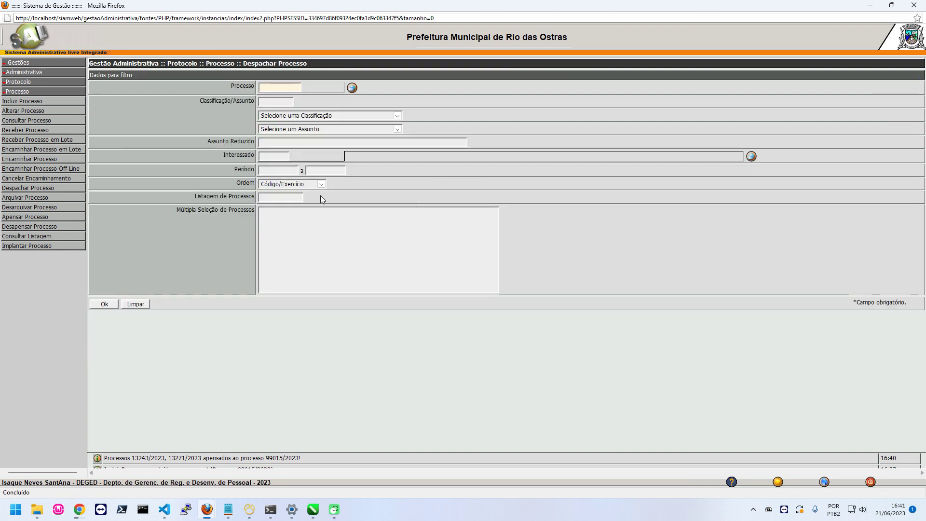
# Choose process 99015/2023 from the previously entered numbers in Despachar Processo and search for it.
pyautogui.hotkey('alt', 'Tab')
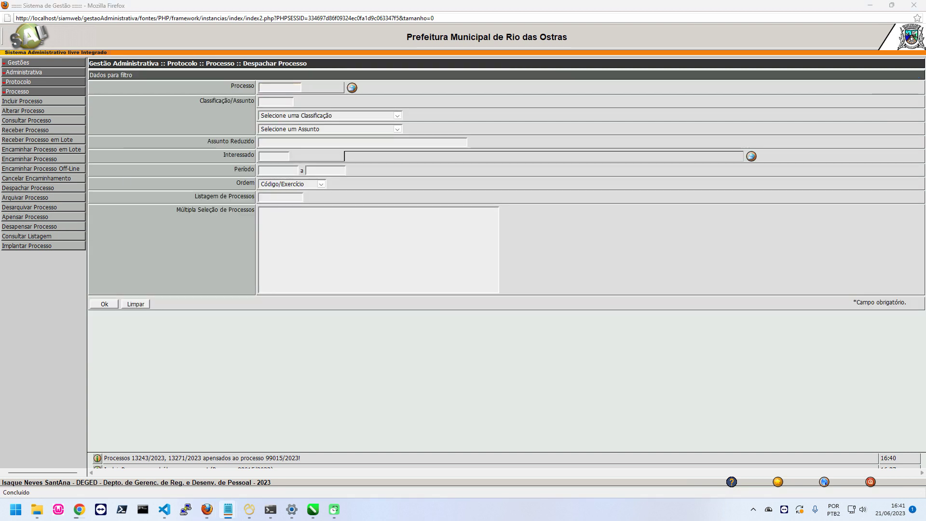
pyautogui.click(279, 89)
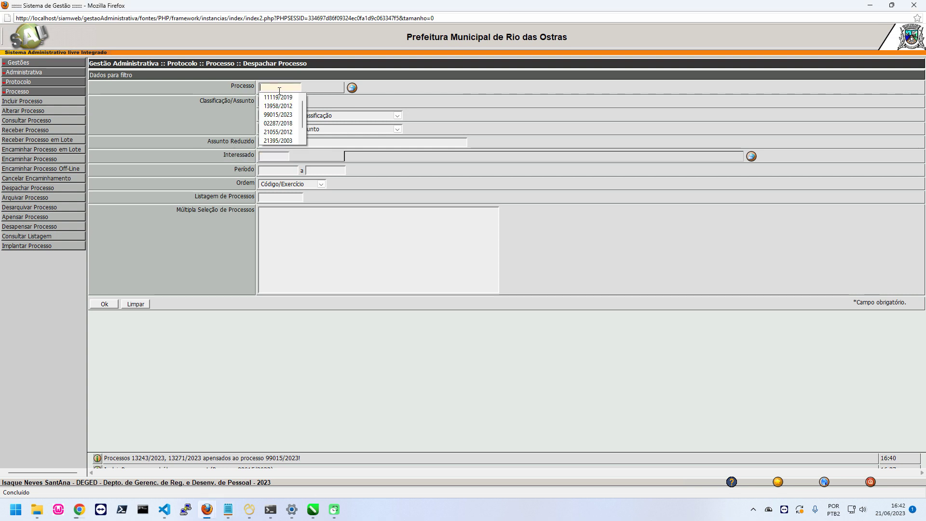
pyautogui.click(278, 114)
pyautogui.click(104, 304)
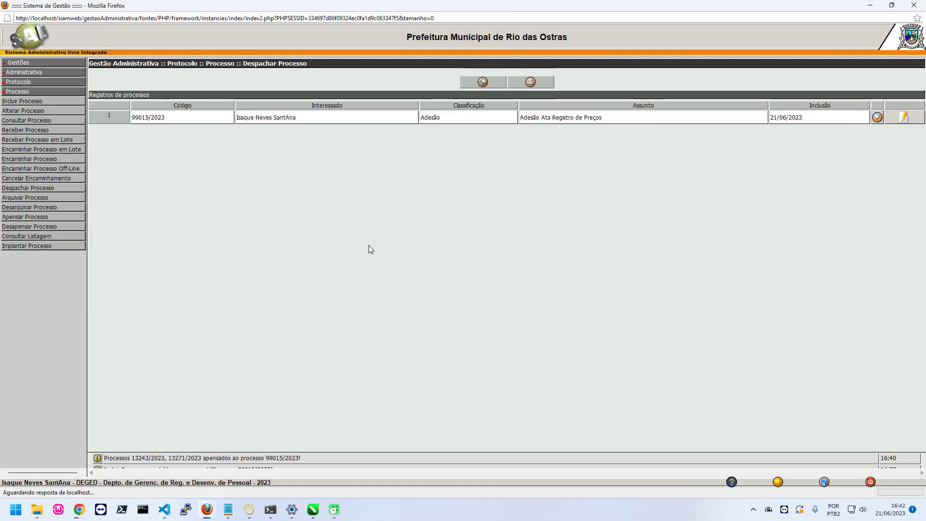
# Write the dispatch description 'teste depacho do processo 99015/2023', pasting in the copied process code.
pyautogui.click(381, 185)
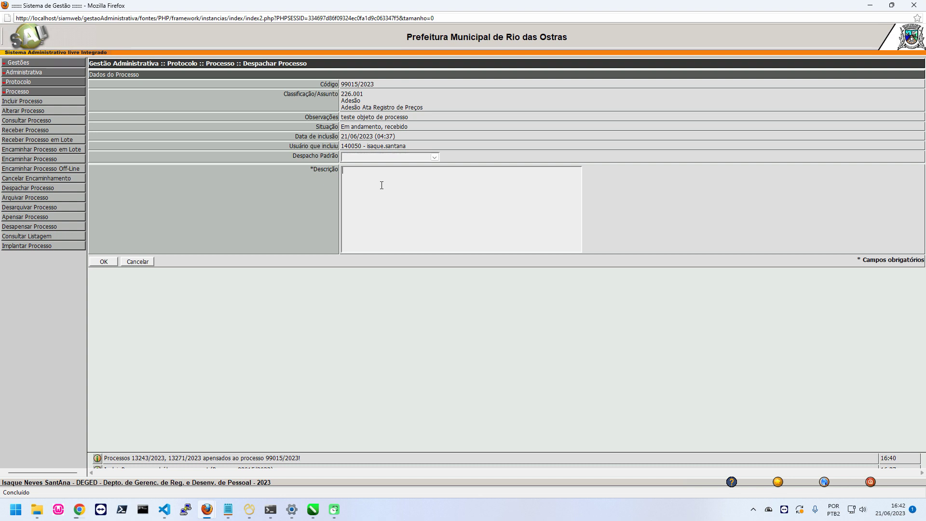
pyautogui.write('teste depacho de processo')
pyautogui.moveTo(341, 85); pyautogui.dragTo(375, 85)
pyautogui.hotkey('ctrl', 'c')
pyautogui.click(424, 170)
pyautogui.hotkey('ctrl', 'v')
pyautogui.press('BackSpace')
pyautogui.write('o')
pyautogui.moveTo(453, 171); pyautogui.dragTo(313, 179)
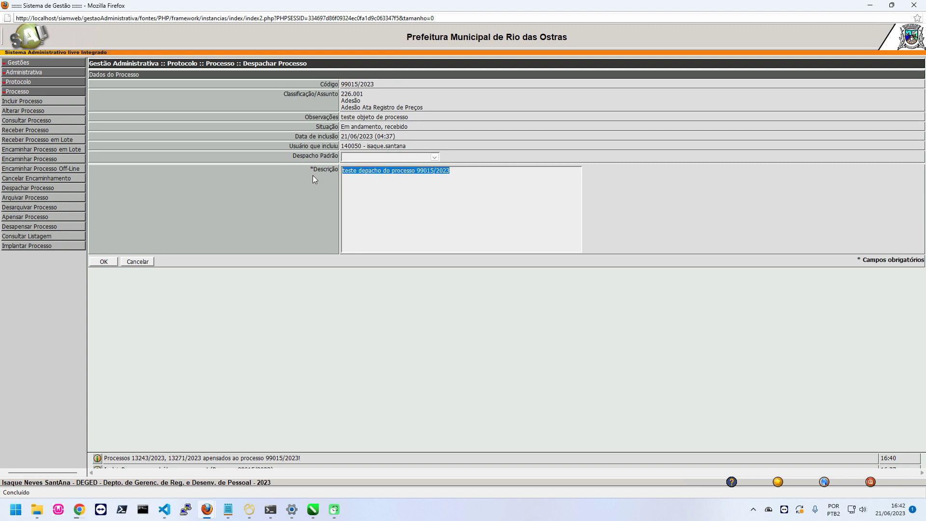
pyautogui.click(422, 207)
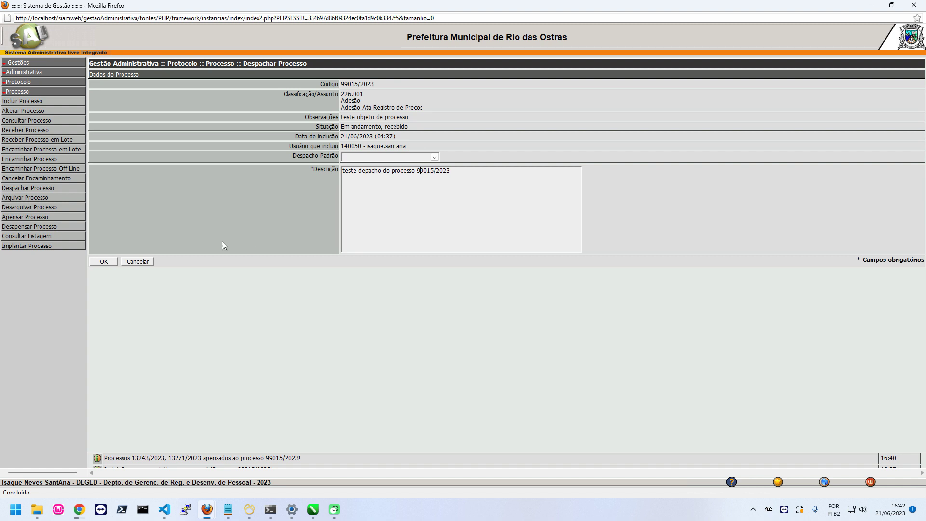
# Submit the dispatch for 99015/2023 and copy the success message to the notes.
pyautogui.click(106, 263)
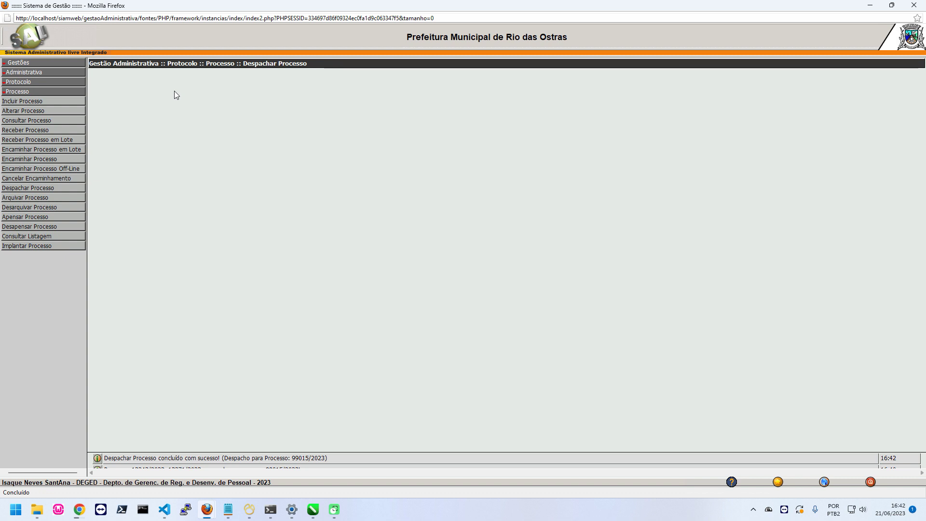
pyautogui.moveTo(104, 458); pyautogui.dragTo(329, 464)
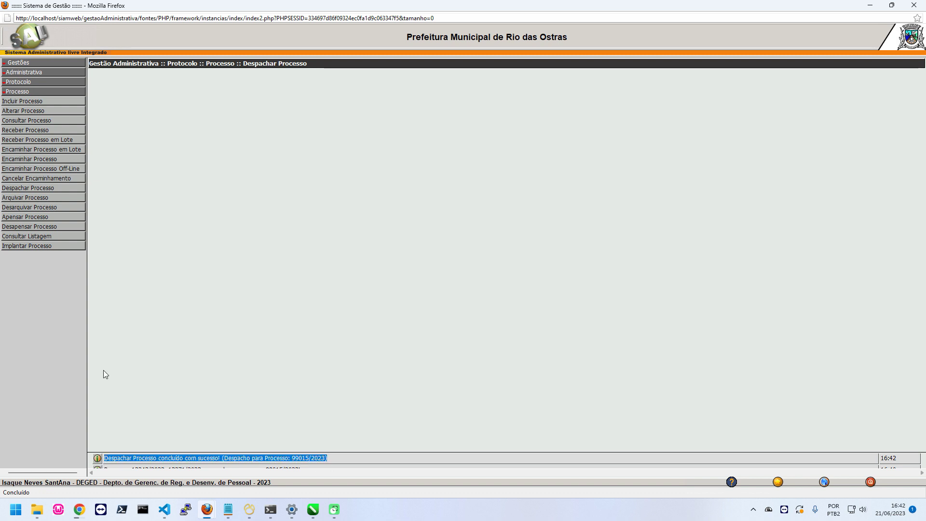
pyautogui.hotkey('alt', 'Tab')
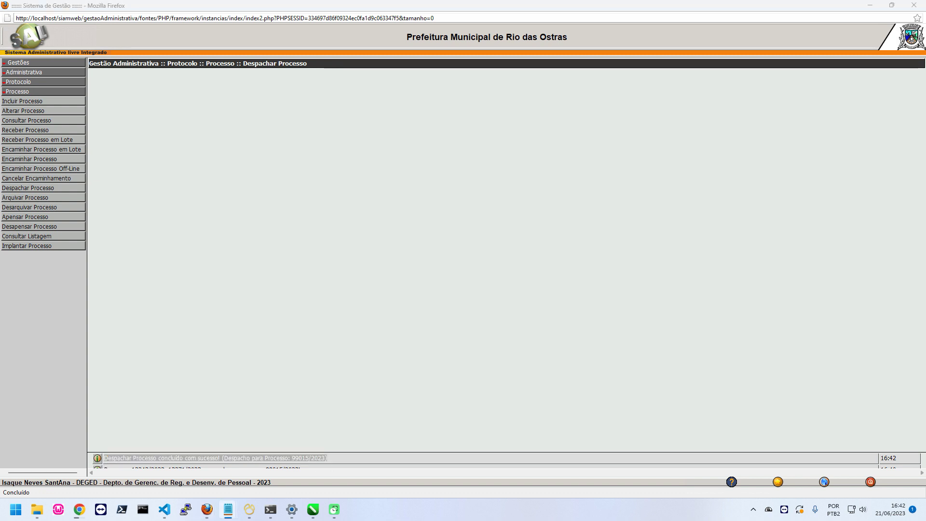
# Look up process 99015/2023 in Consultar Processo using the number pasted from the notes.
pyautogui.click(41, 120)
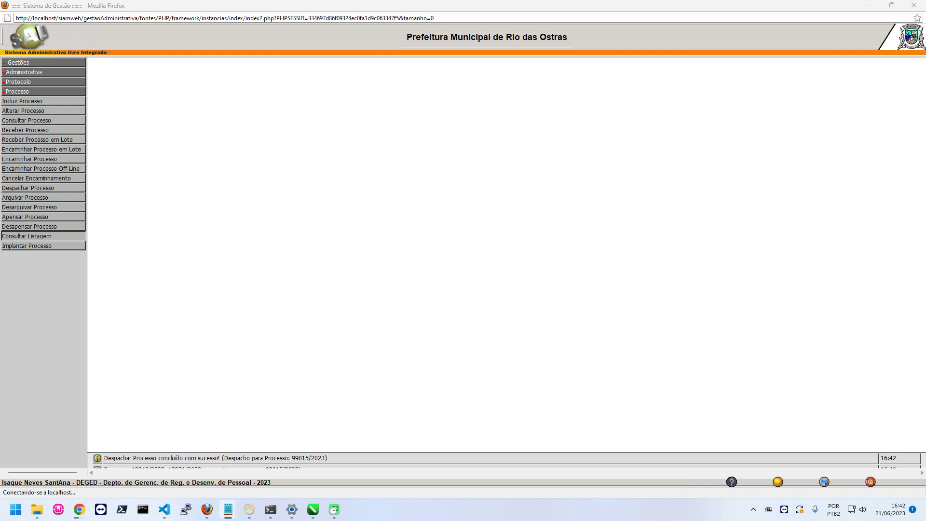
pyautogui.hotkey('alt', 'Tab')
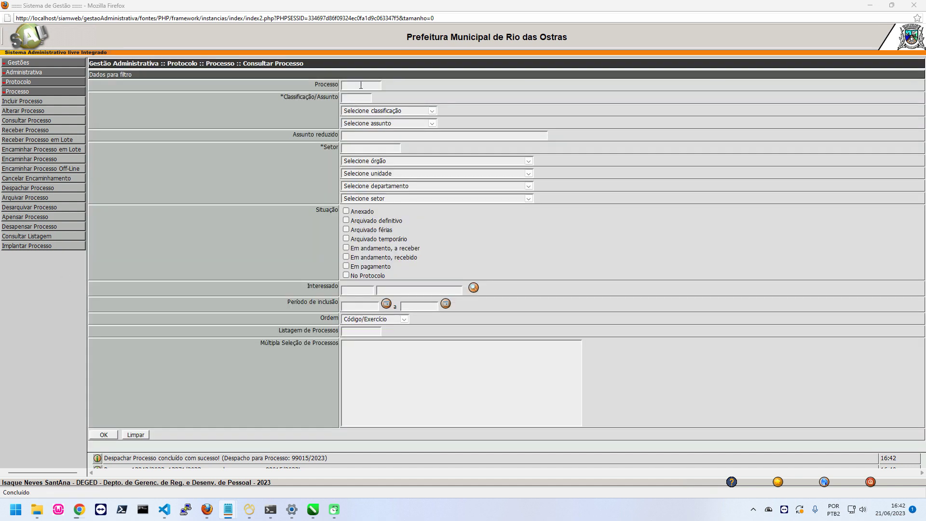
pyautogui.hotkey('alt', 'Tab')
pyautogui.write('99015/2023')
pyautogui.click(103, 434)
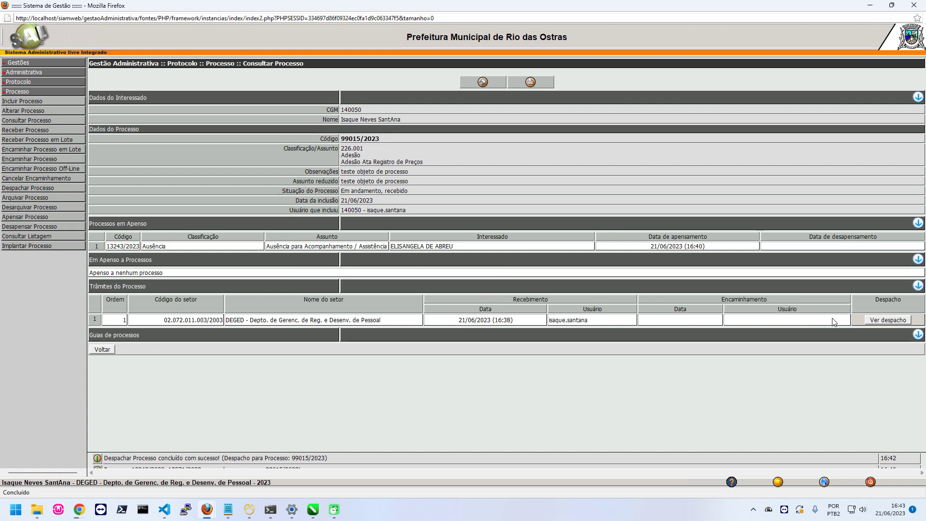
# Read the recorded dispatch text, close its window, and copy attached process number 13243/2023.
pyautogui.click(888, 320)
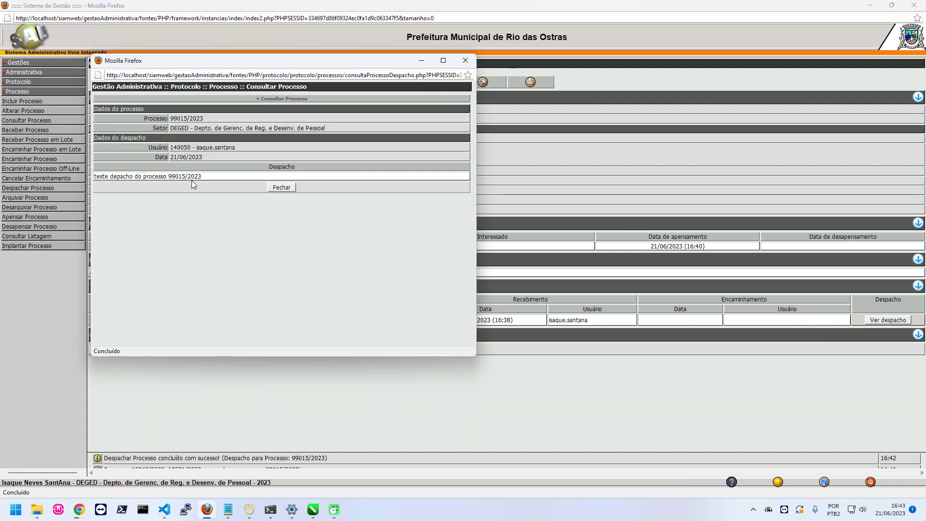
pyautogui.moveTo(96, 177); pyautogui.dragTo(212, 183)
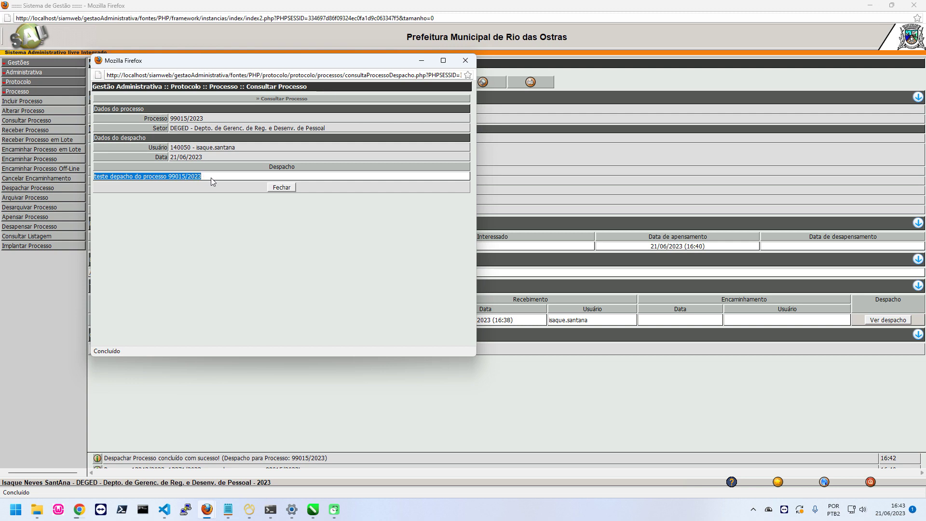
pyautogui.click(278, 189)
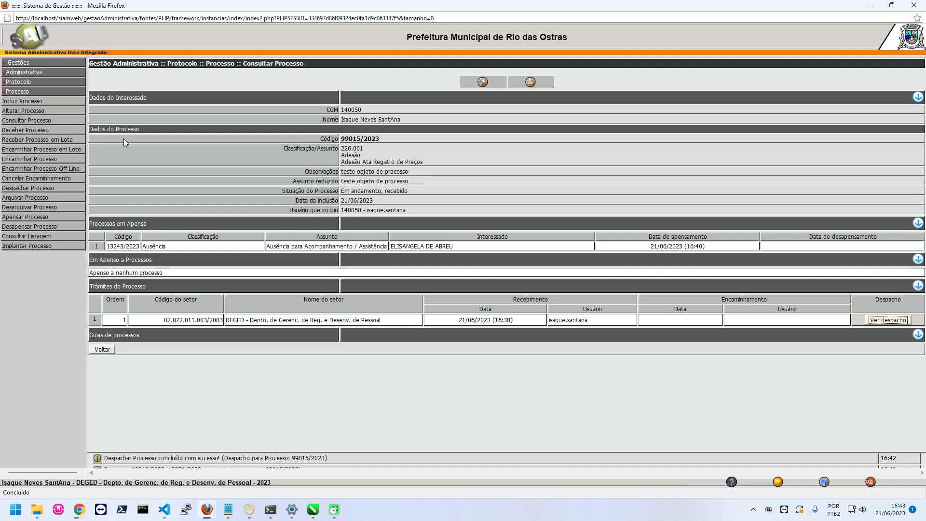
pyautogui.moveTo(89, 224); pyautogui.dragTo(151, 224)
pyautogui.moveTo(106, 246); pyautogui.dragTo(140, 245)
pyautogui.hotkey('ctrl', 'c')
pyautogui.click(26, 121)
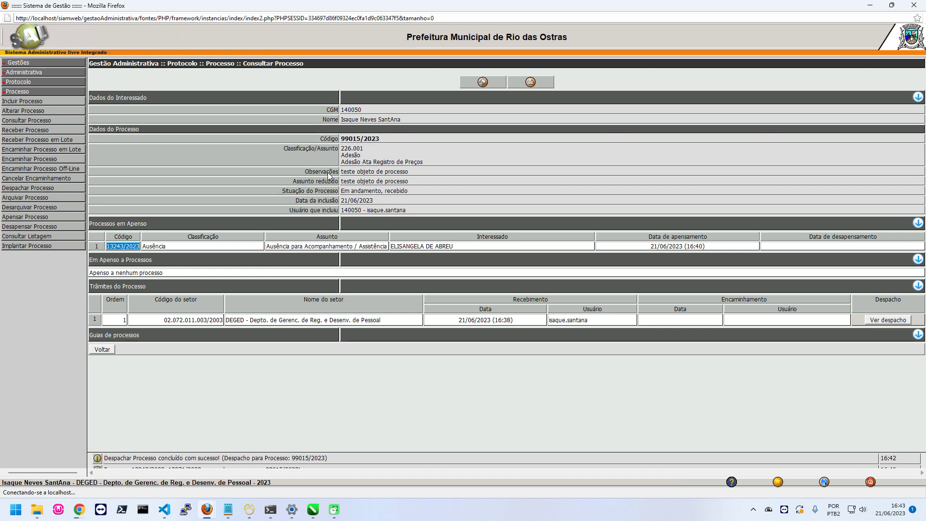
# Look up 13243/2023 and review its details: annexed to 99015/2023, route still only at DEGED.
pyautogui.hotkey('ctrl', 'v')
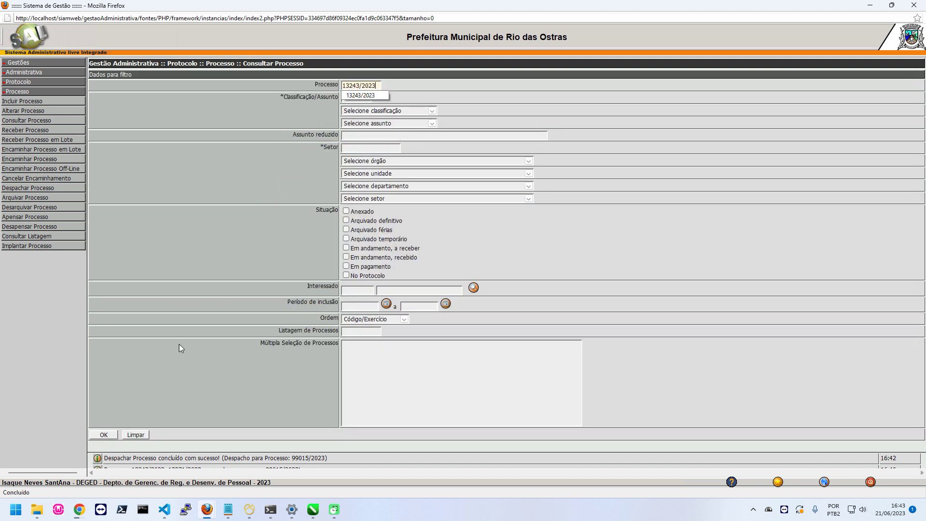
pyautogui.click(102, 434)
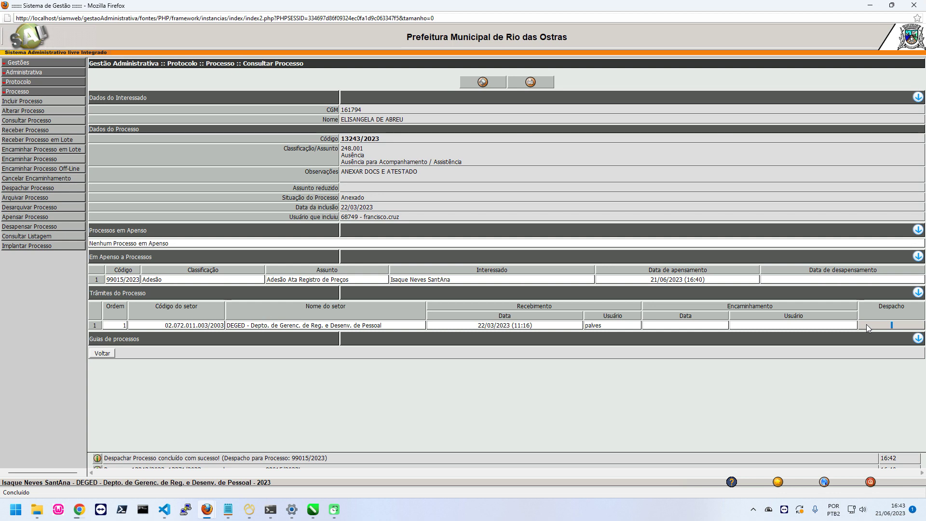
pyautogui.click(892, 325)
pyautogui.moveTo(106, 280); pyautogui.dragTo(143, 281)
pyautogui.click(892, 325)
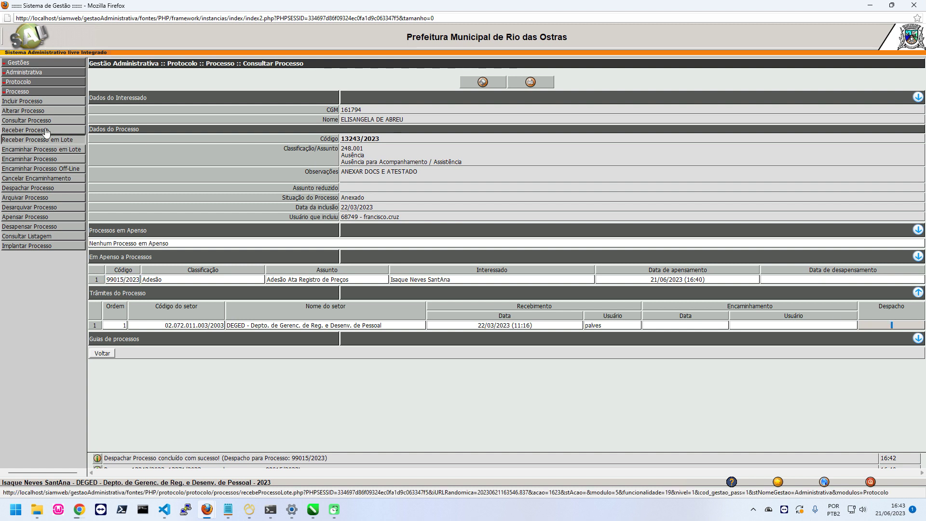
# In Encaminhar Processo em Lote, list process 99015/2023, picked from the remembered process numbers.
pyautogui.click(25, 160)
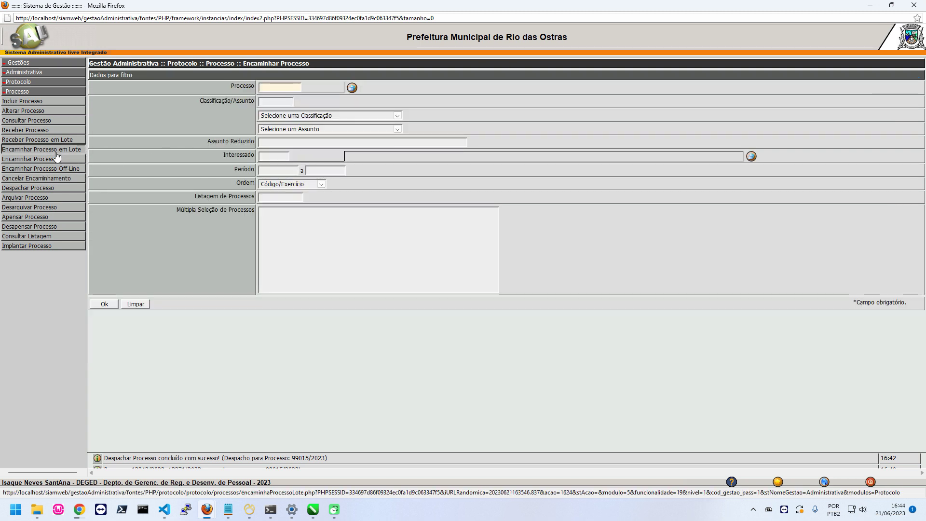
pyautogui.press('Return')
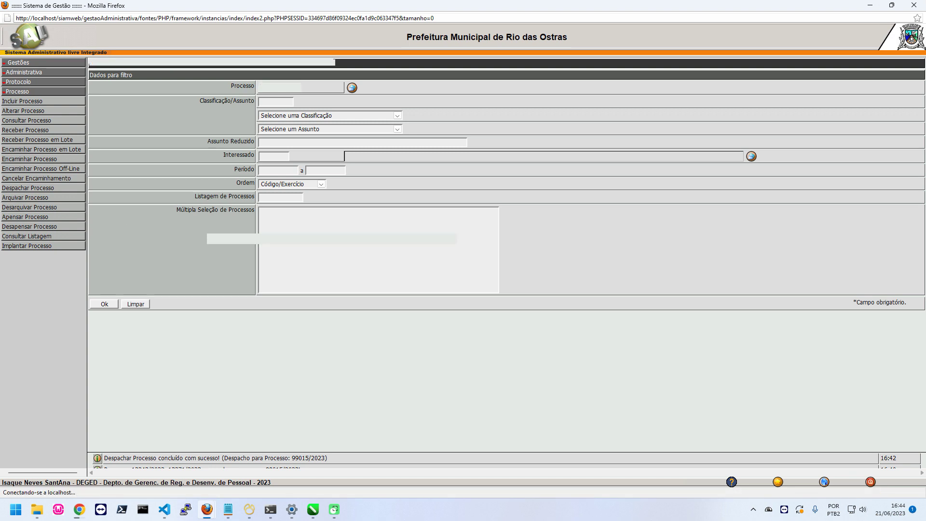
pyautogui.hotkey('alt', 'Tab')
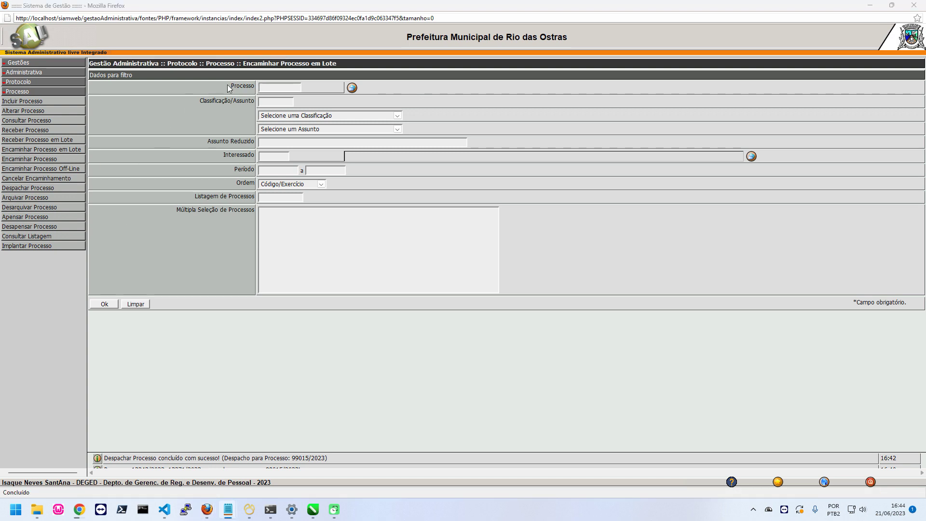
pyautogui.click(275, 88)
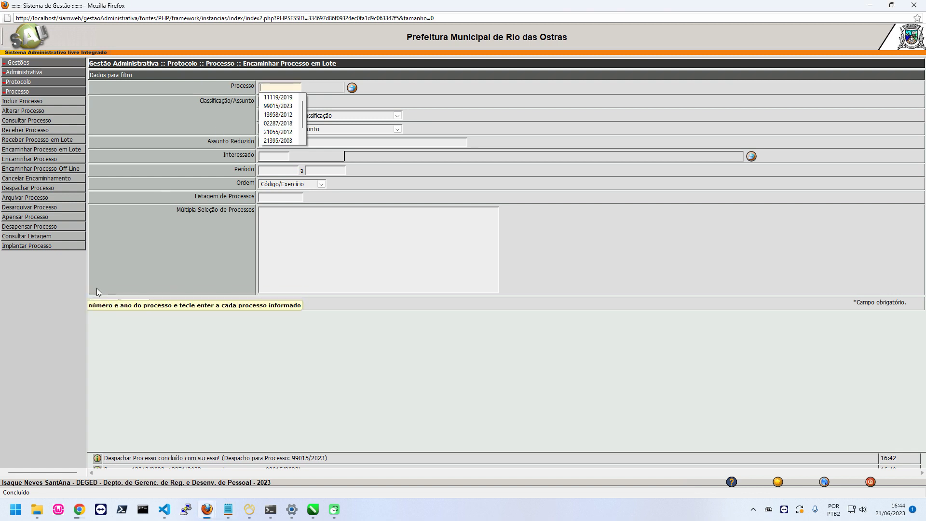
pyautogui.press('Down')
pyautogui.press('Down')
pyautogui.press('Return')
pyautogui.click(96, 306)
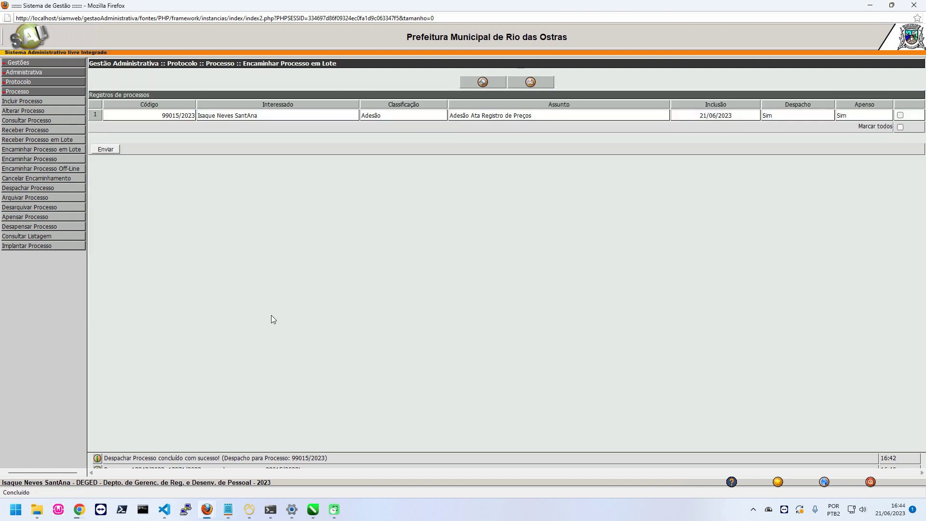
pyautogui.moveTo(166, 120); pyautogui.dragTo(290, 127)
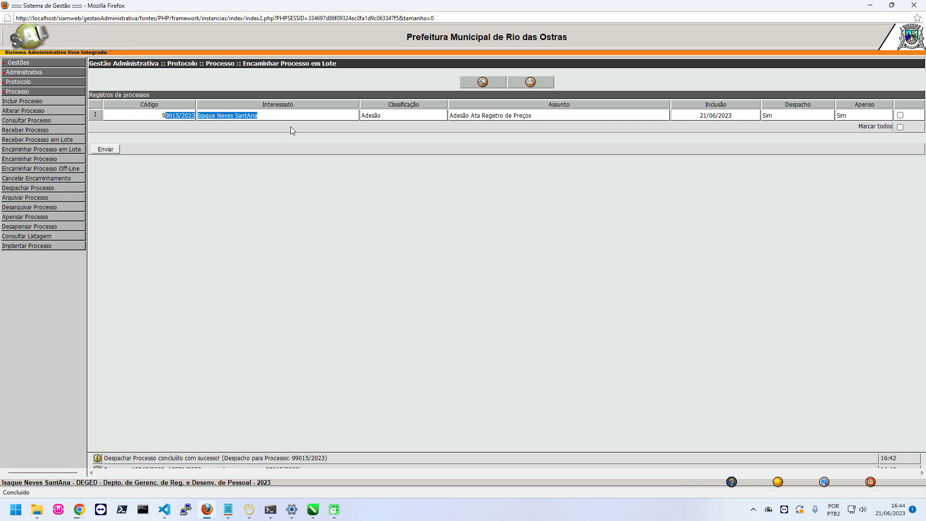
pyautogui.click(418, 213)
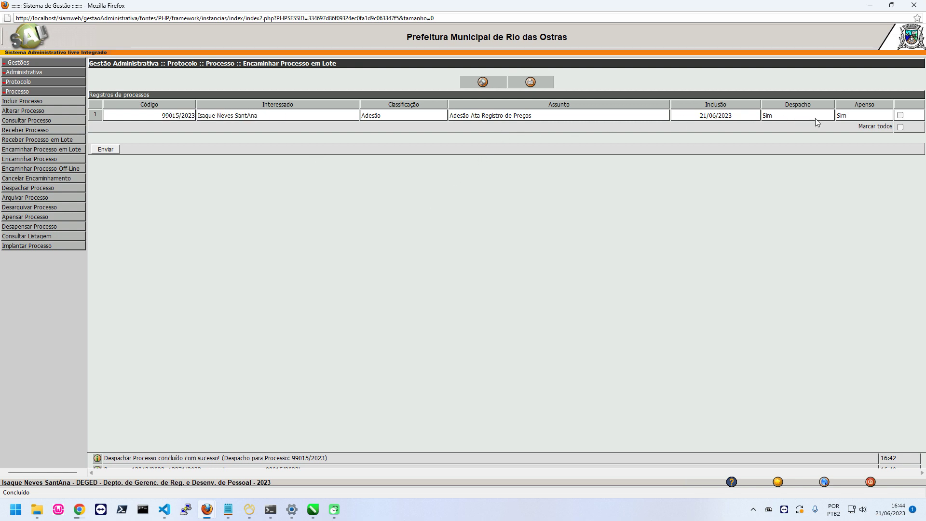
# Mark 99015/2023 for forwarding and set OstrasPrev as destination body, unit, department and sector.
pyautogui.click(900, 115)
pyautogui.click(106, 149)
pyautogui.click(420, 107)
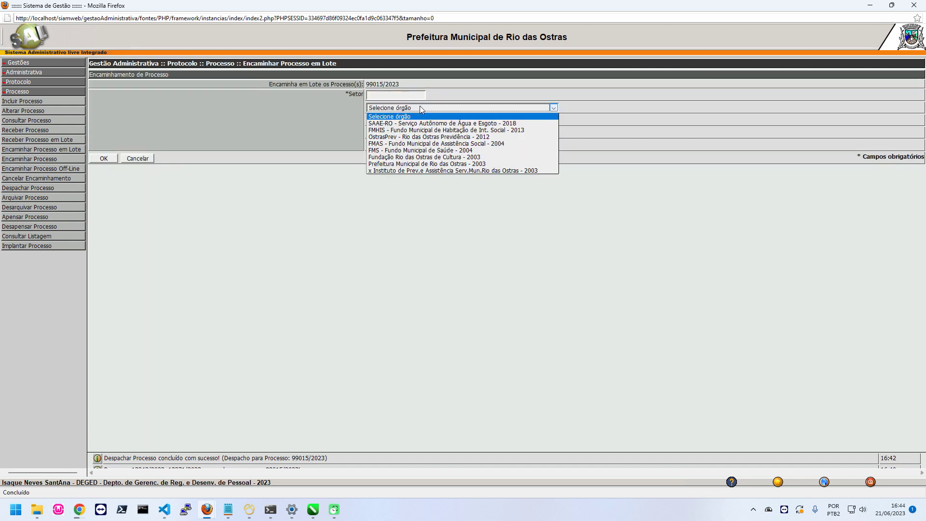
pyautogui.click(411, 137)
pyautogui.click(418, 120)
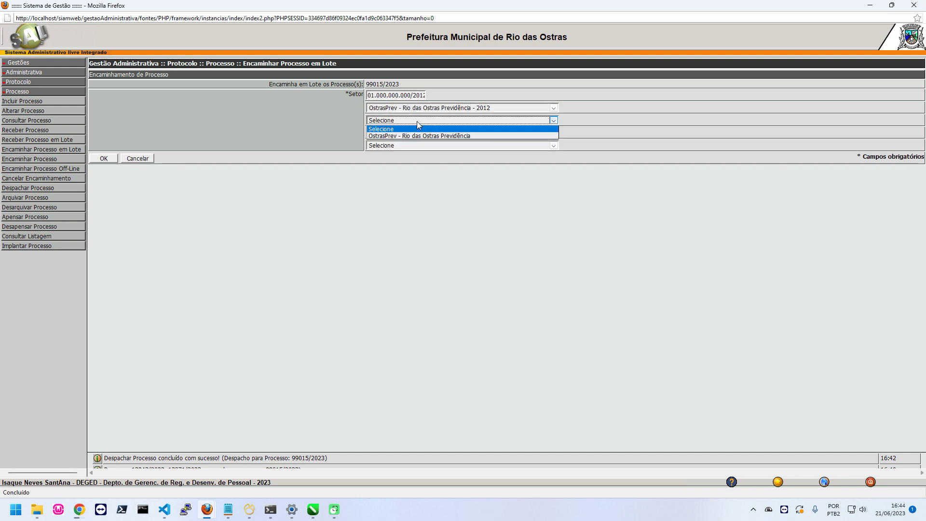
pyautogui.click(410, 135)
pyautogui.click(412, 132)
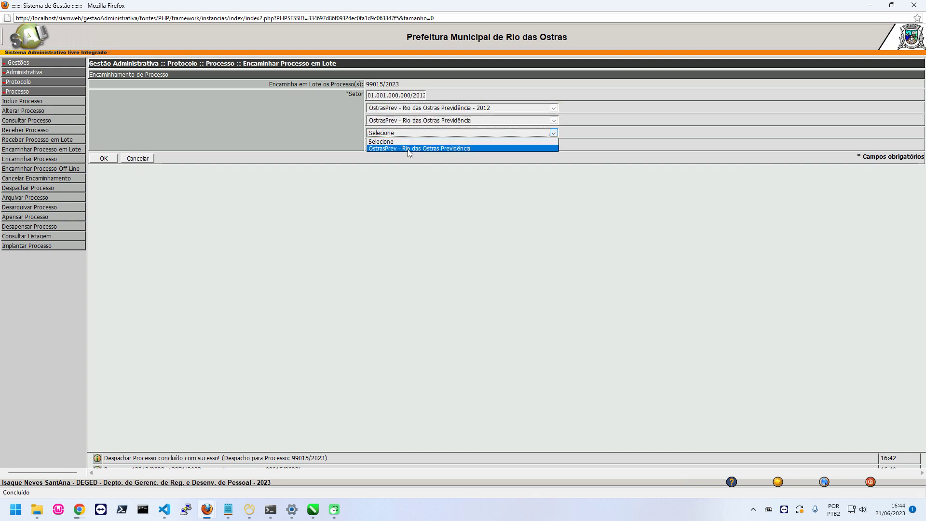
pyautogui.click(409, 149)
pyautogui.click(409, 145)
pyautogui.click(404, 160)
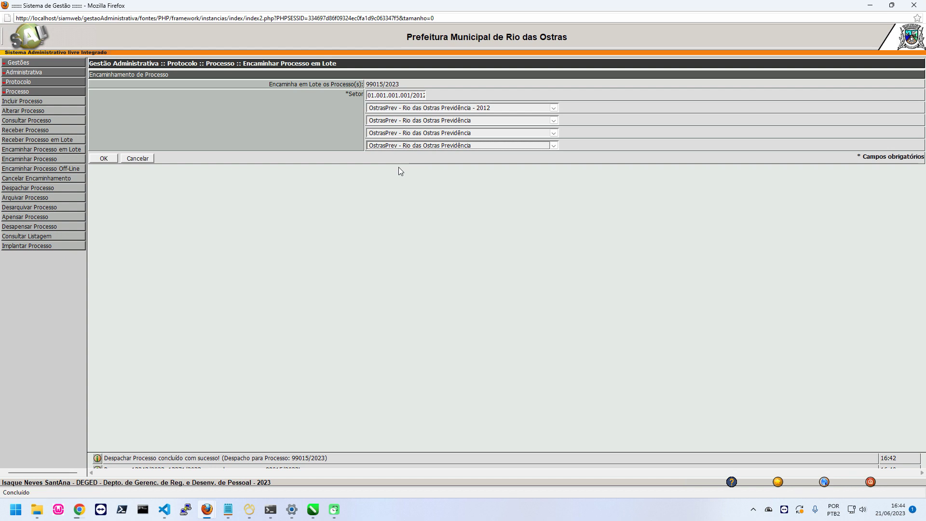
# Submit and confirm the batch forwarding, then request the forwarding guide report.
pyautogui.click(107, 159)
pyautogui.click(267, 265)
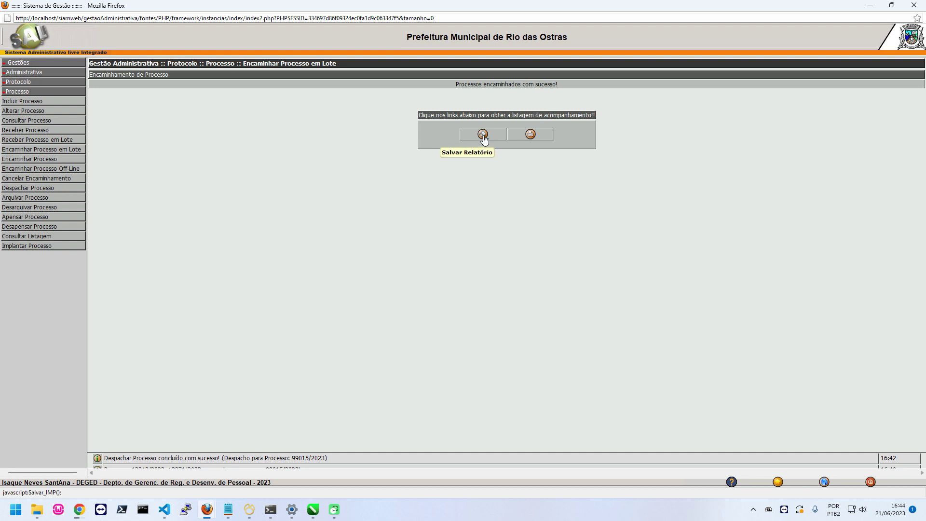
pyautogui.click(483, 135)
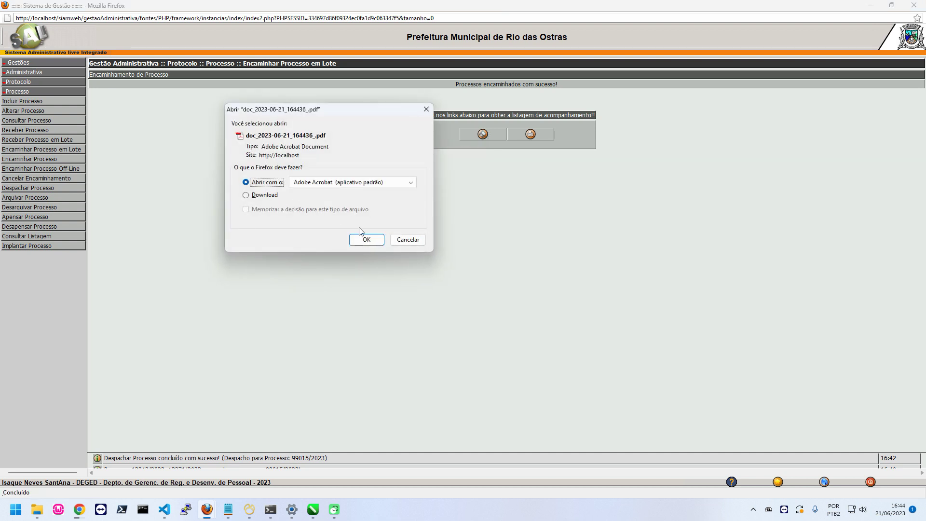
# Open the forwarding guide PDF, check attached processes 13243/2023 and 13271/2023, then minimise Reader.
pyautogui.click(365, 238)
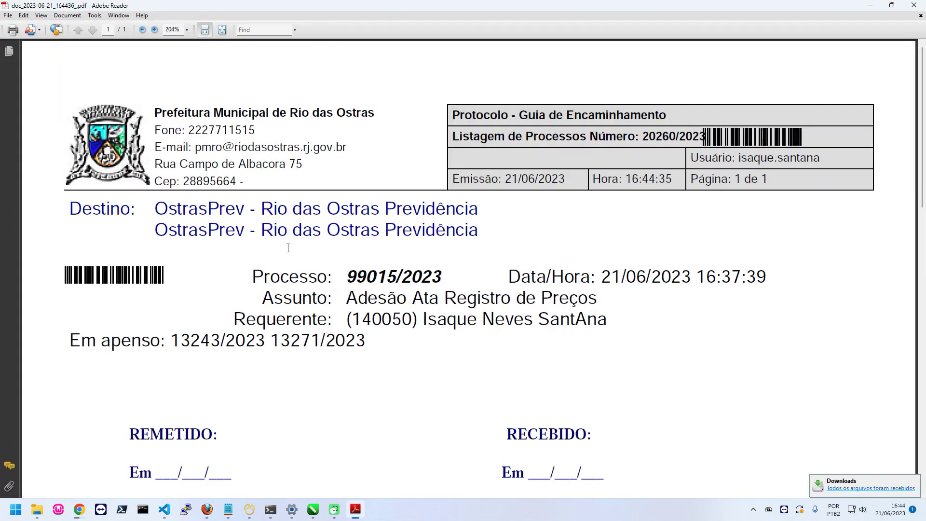
pyautogui.scroll(-2, 288, 248)
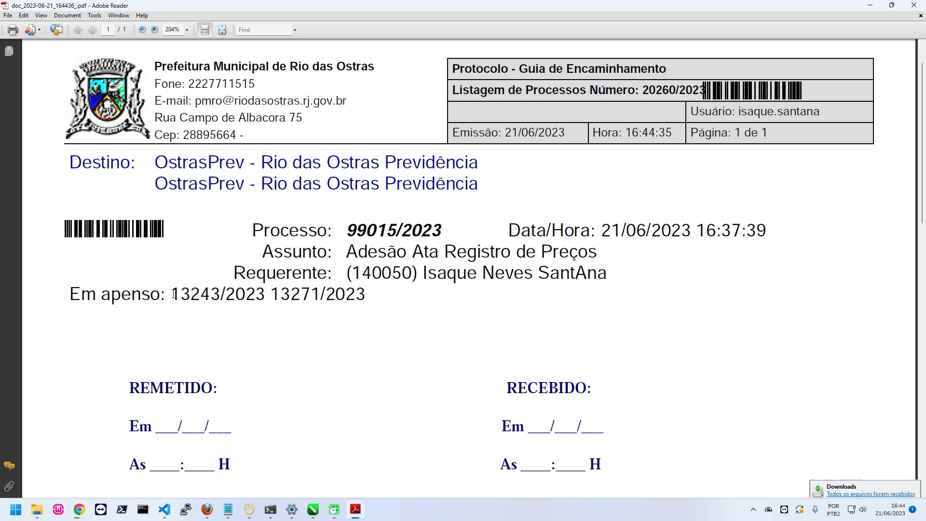
pyautogui.moveTo(171, 293); pyautogui.dragTo(357, 293)
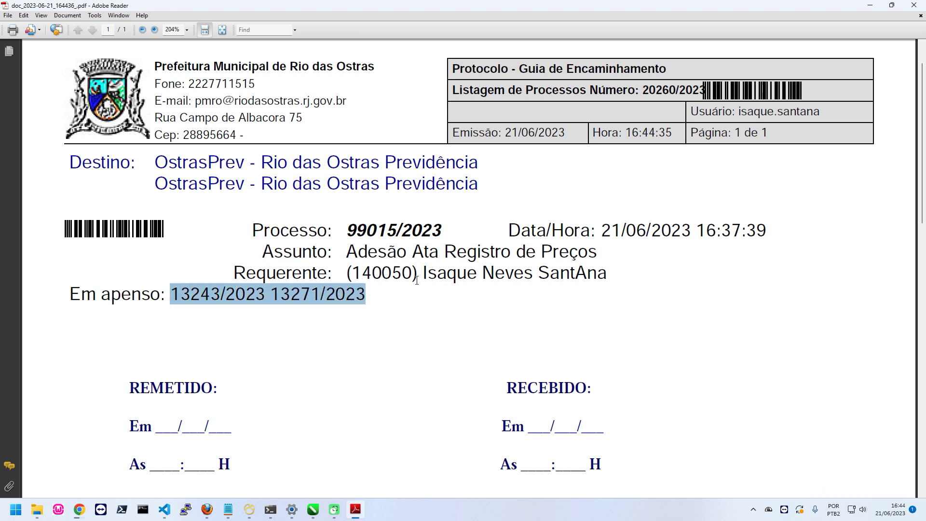
pyautogui.click(200, 294)
pyautogui.moveTo(171, 294); pyautogui.dragTo(270, 295)
pyautogui.click(870, 7)
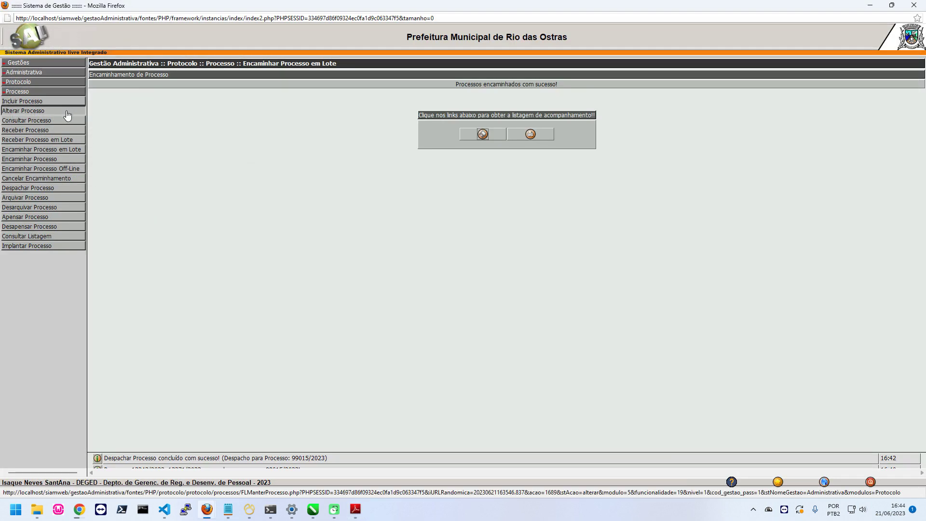
# Look up process 13243/2023 and expand its route history to confirm the step from DEGED to OstrasPrev.
pyautogui.click(30, 130)
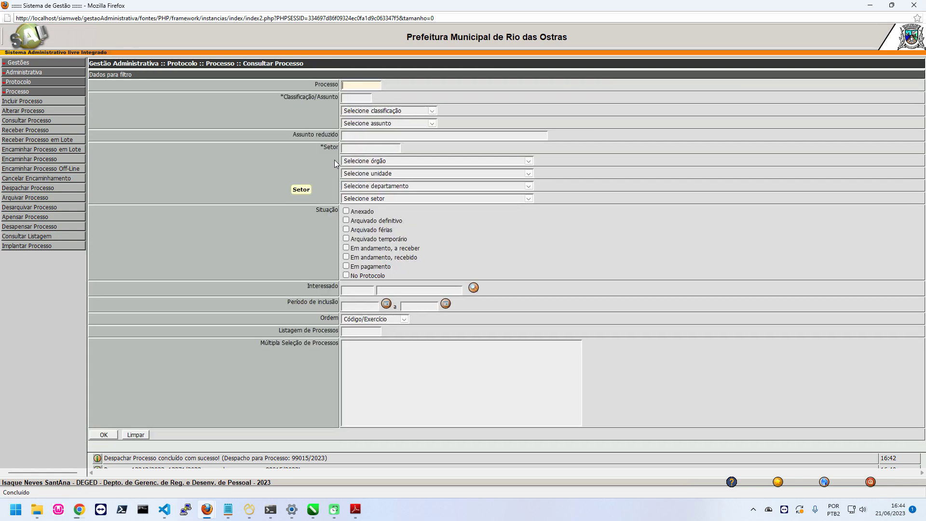
pyautogui.click(363, 87)
pyautogui.write('13243/2023')
pyautogui.click(108, 434)
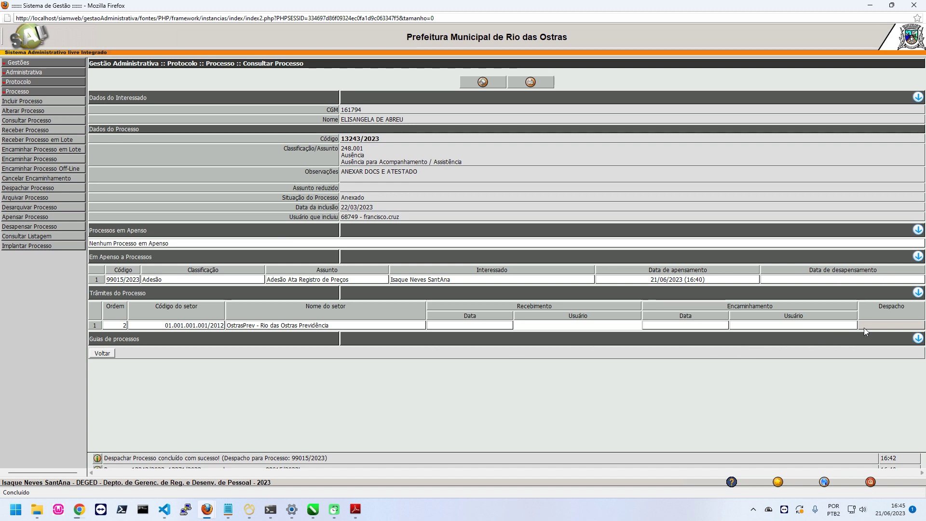
pyautogui.moveTo(345, 139); pyautogui.dragTo(385, 141)
pyautogui.click(917, 294)
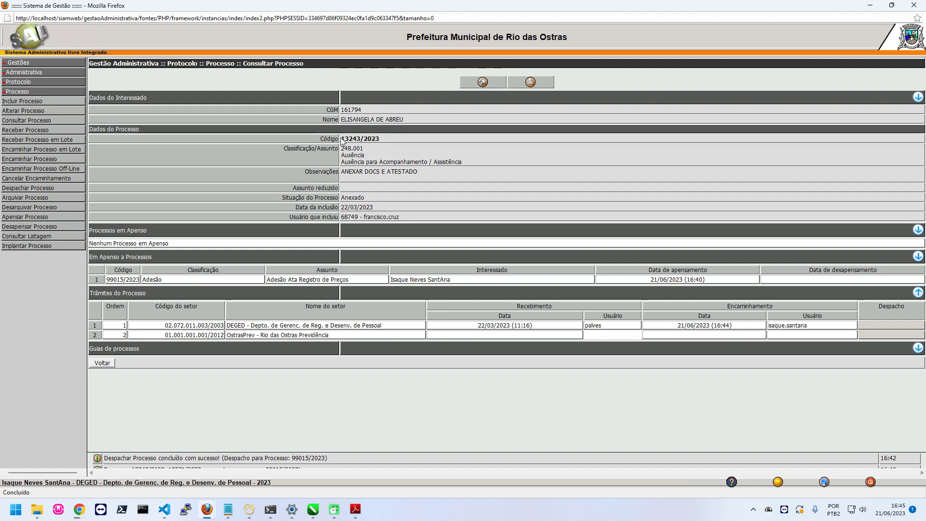
pyautogui.moveTo(342, 140); pyautogui.dragTo(419, 142)
pyautogui.click(422, 148)
pyautogui.moveTo(107, 279); pyautogui.dragTo(143, 280)
pyautogui.hotkey('ctrl', 'c')
# Run a fresh Consultar Processo lookup for pasted process 99015/2023.
pyautogui.click(30, 102)
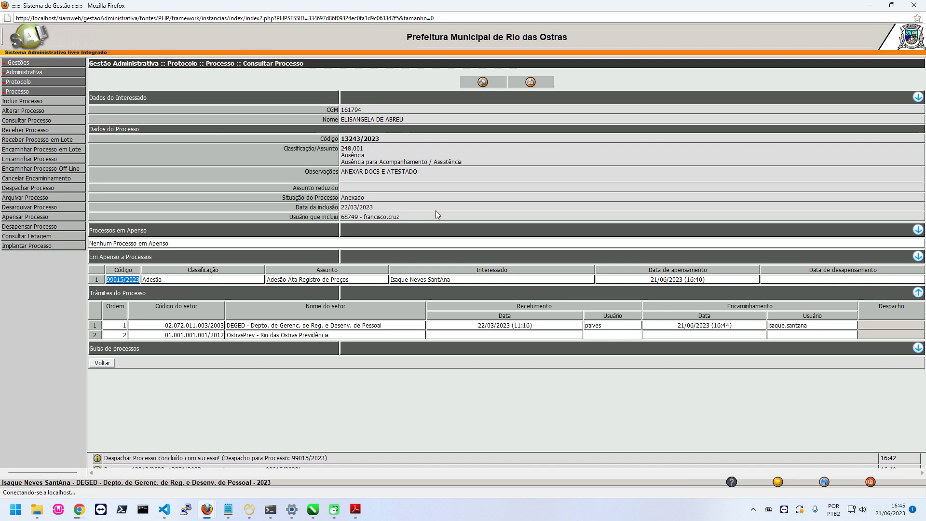
pyautogui.hotkey('ctrl', 'v')
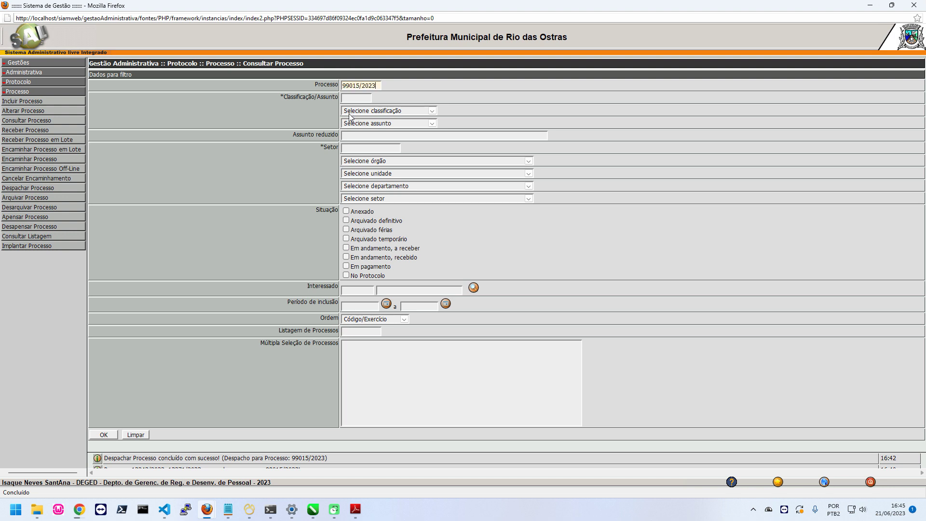
pyautogui.click(106, 435)
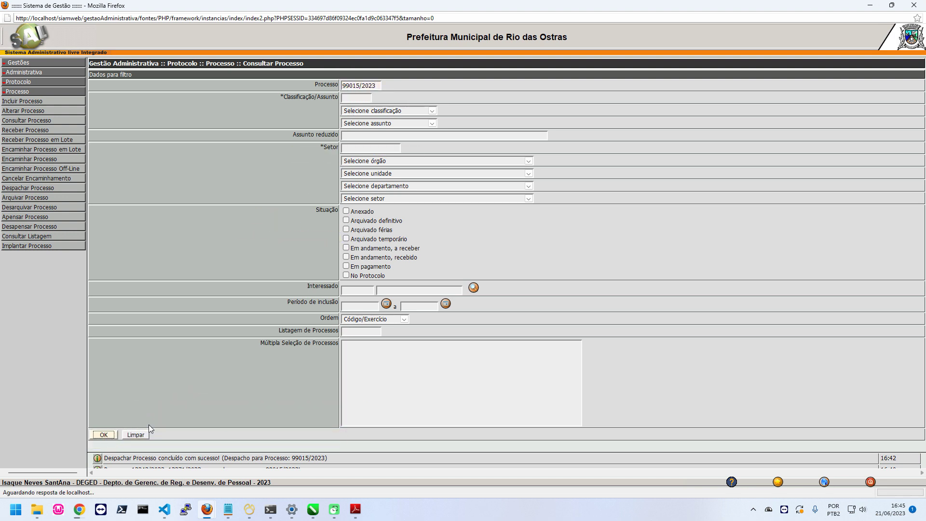